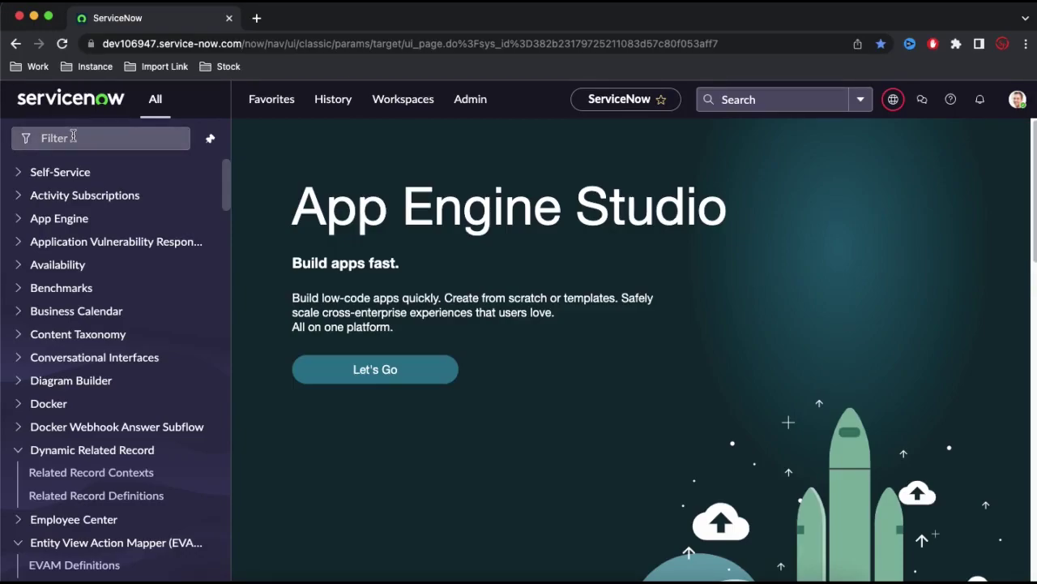
Open incident.LIST in a new tab, then filter the first tab's navigator by 'archi'.
{"action": "left_click", "coordinate": [73, 136]}
{"action": "type", "text": "incident.LIST"}
{"action": "key", "text": "Return"}
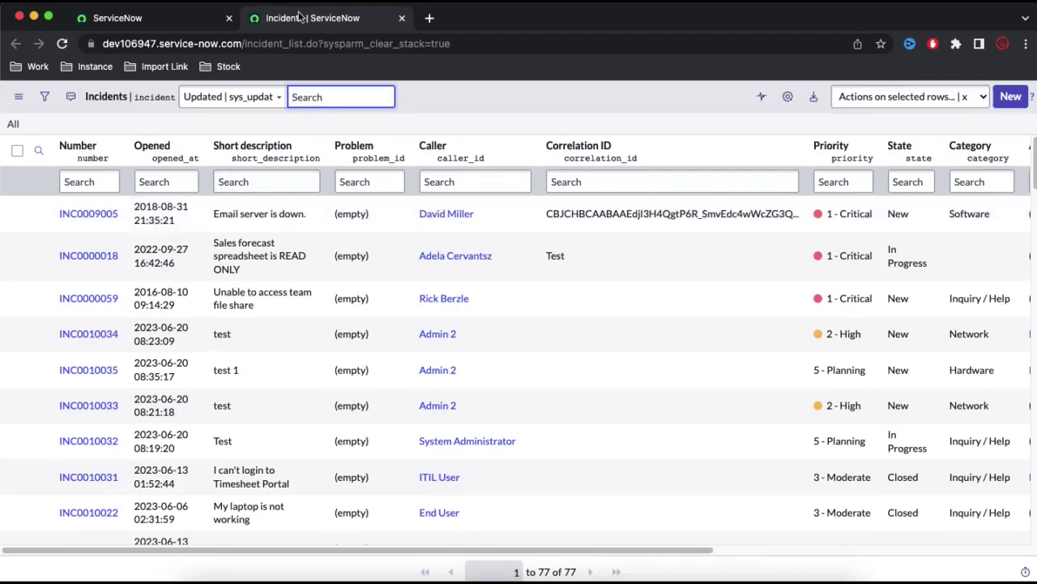
{"action": "left_click", "coordinate": [179, 23]}
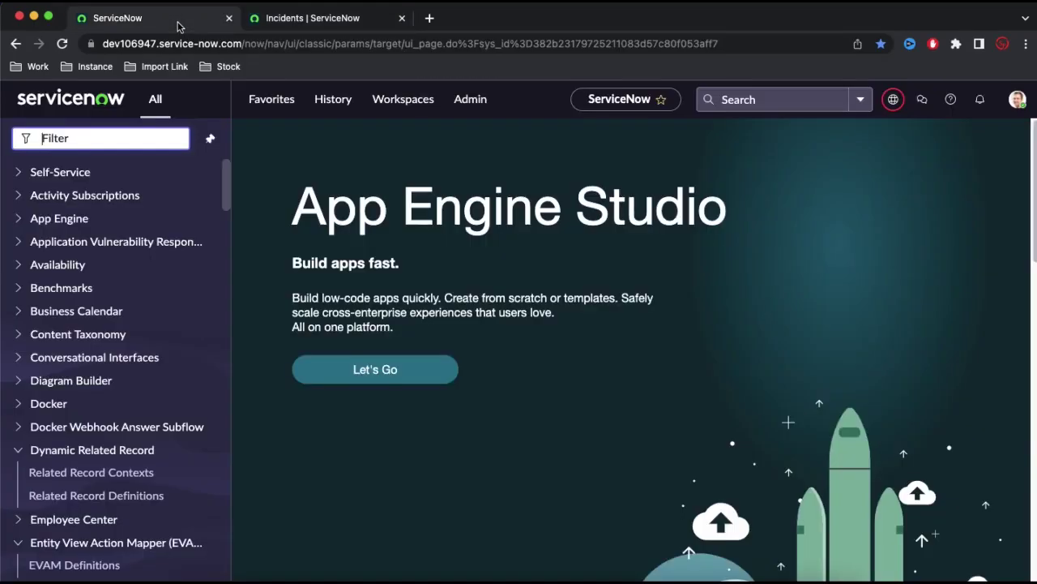
{"action": "type", "text": "archi"}
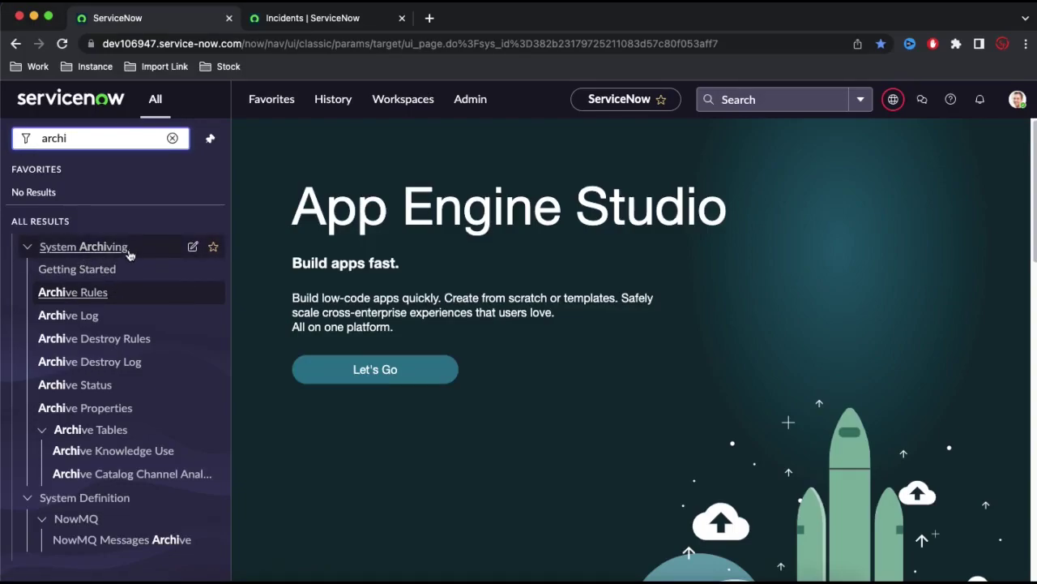
Start a blank record from the 19-rule Archive Rules list.
{"action": "left_click", "coordinate": [107, 296]}
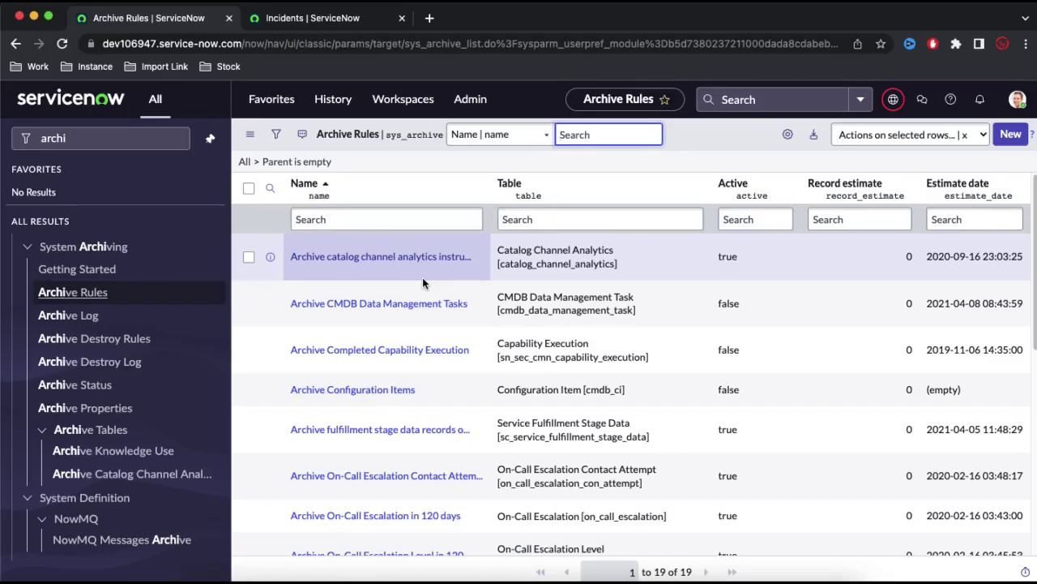
{"action": "left_click", "coordinate": [1009, 134]}
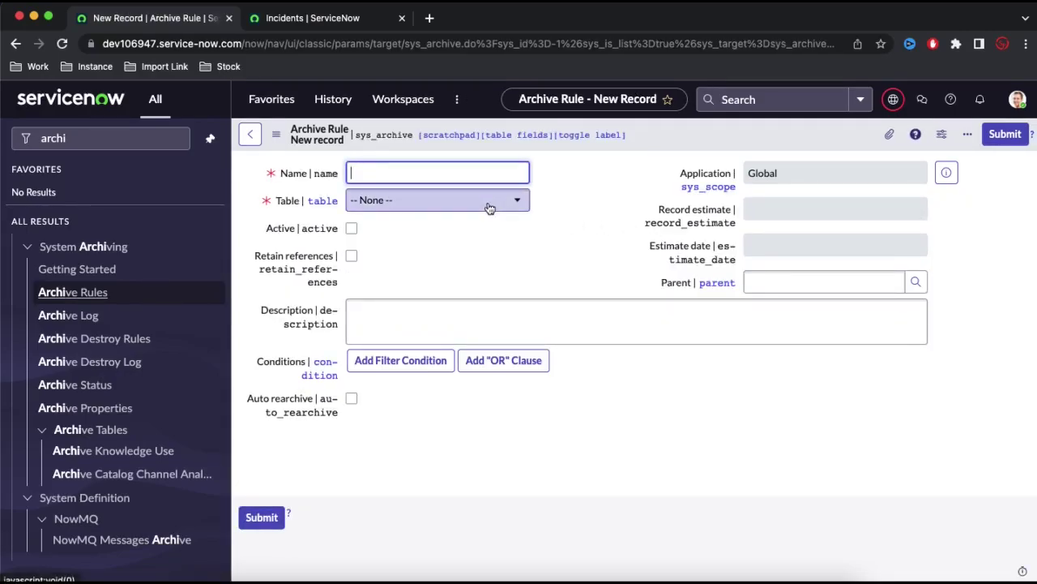
Set the rule's table to Incident, name it 'Incident', and mark it Active.
{"action": "left_click", "coordinate": [489, 204]}
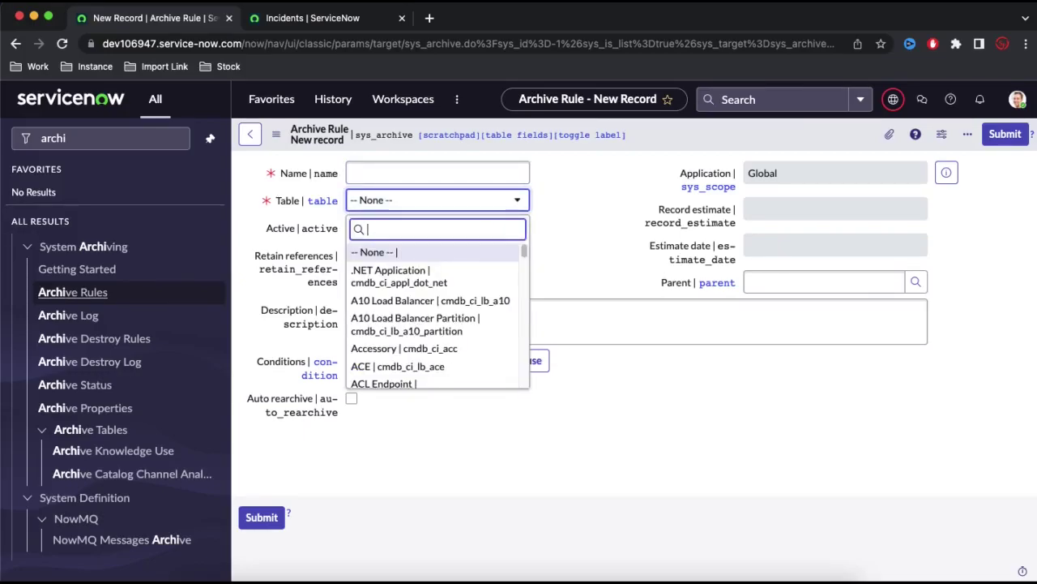
{"action": "type", "text": "incident"}
{"action": "left_click", "coordinate": [404, 255]}
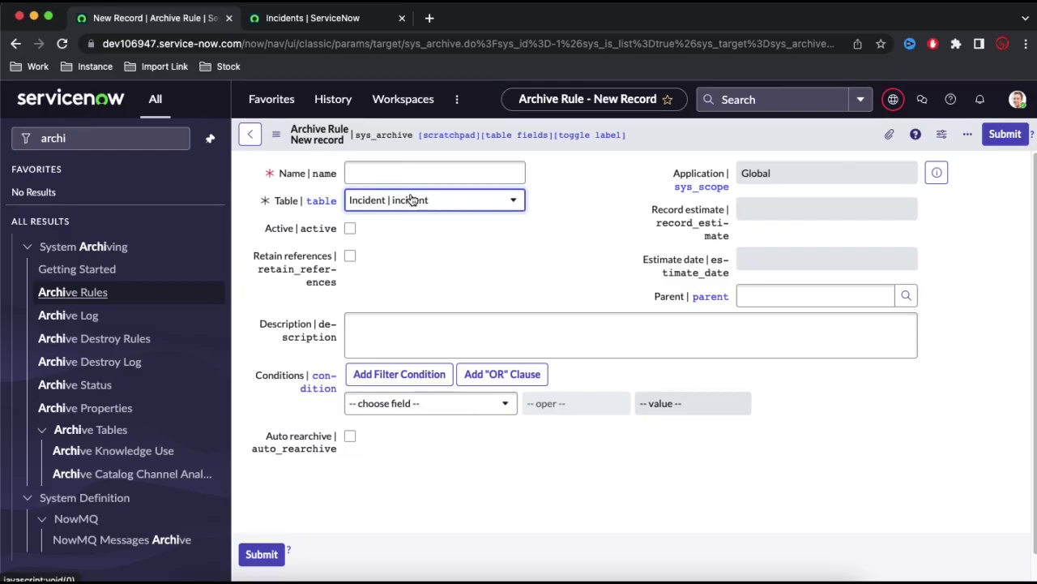
{"action": "left_click", "coordinate": [398, 170]}
{"action": "type", "text": "I"}
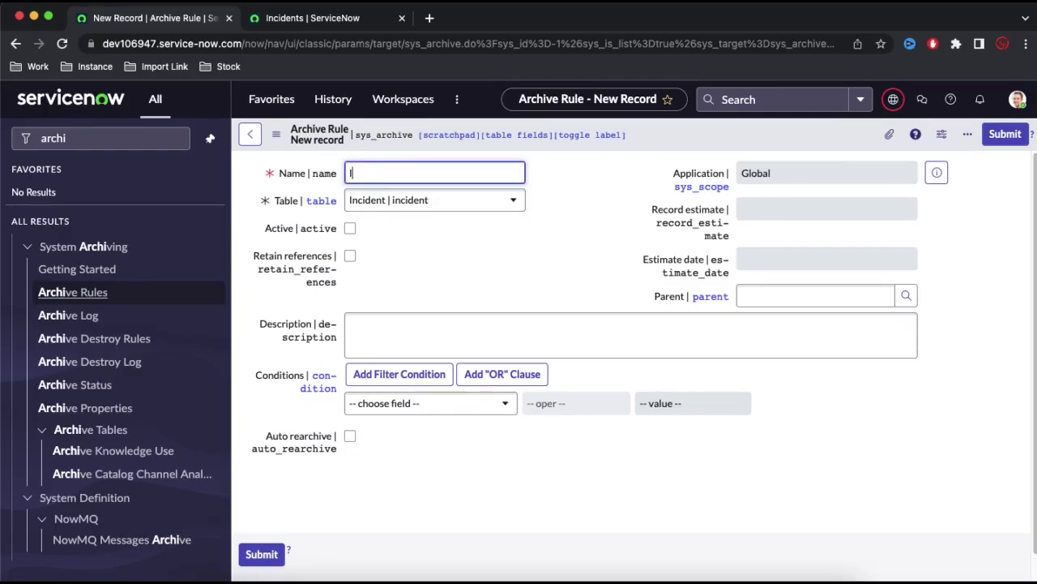
{"action": "type", "text": "ncident"}
{"action": "key", "text": "Tab"}
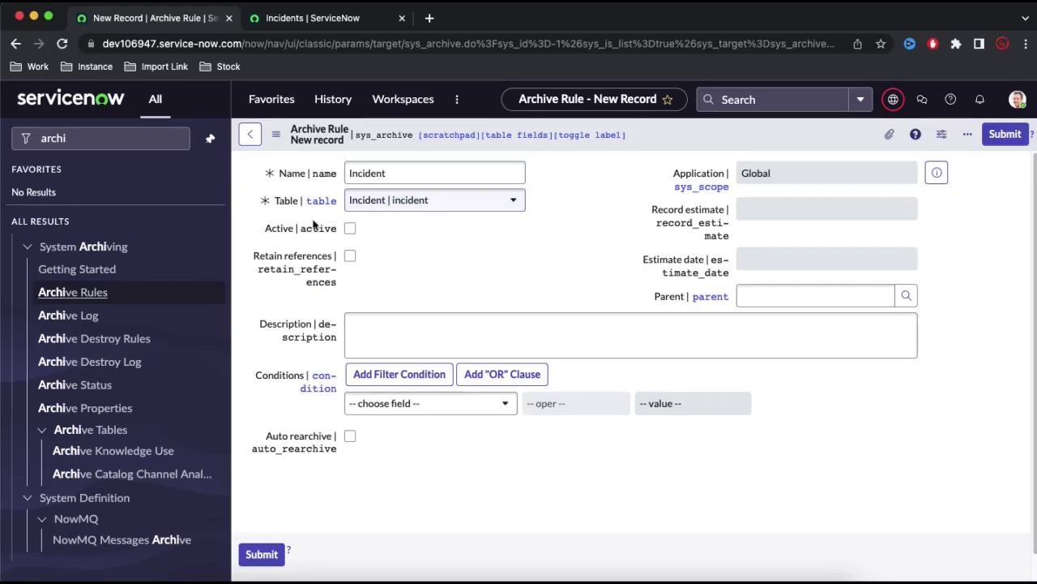
{"action": "left_click", "coordinate": [349, 227]}
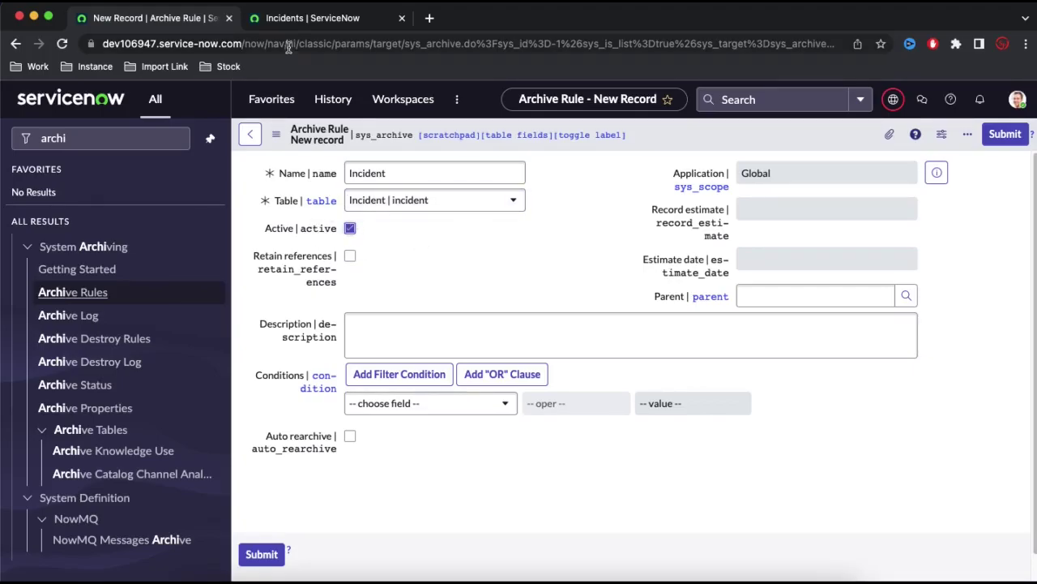
Add the condition Created at or before Last 6 months and save the rule.
{"action": "left_click", "coordinate": [304, 17]}
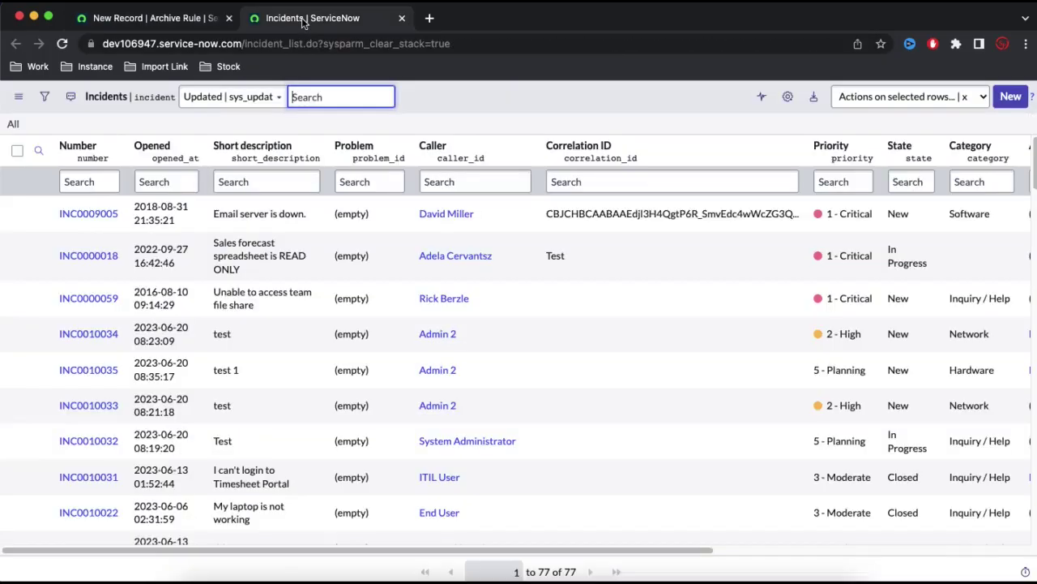
{"action": "left_click", "coordinate": [143, 23]}
{"action": "left_click", "coordinate": [405, 409]}
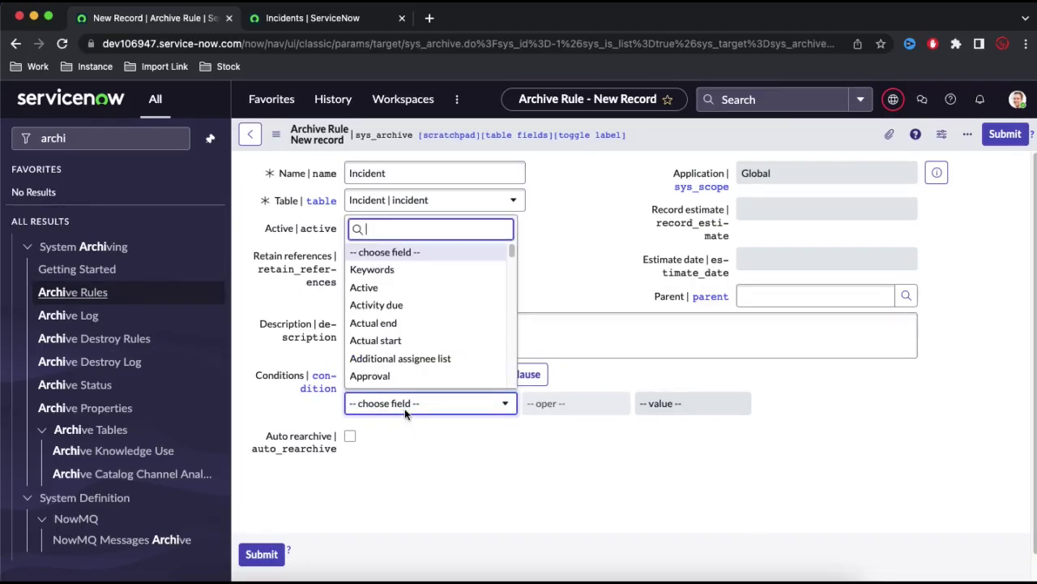
{"action": "type", "text": "cre"}
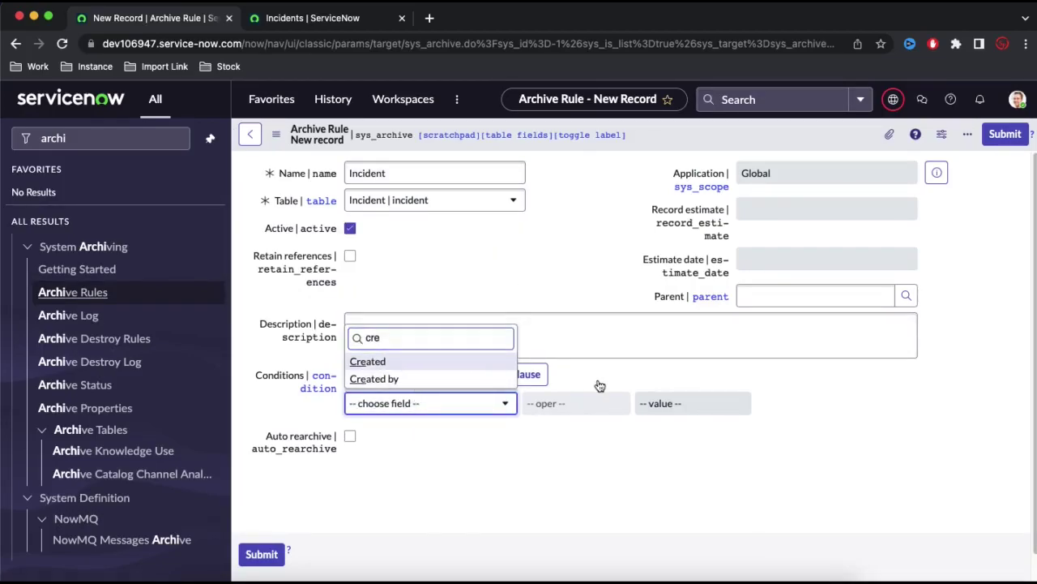
{"action": "key", "text": "Return"}
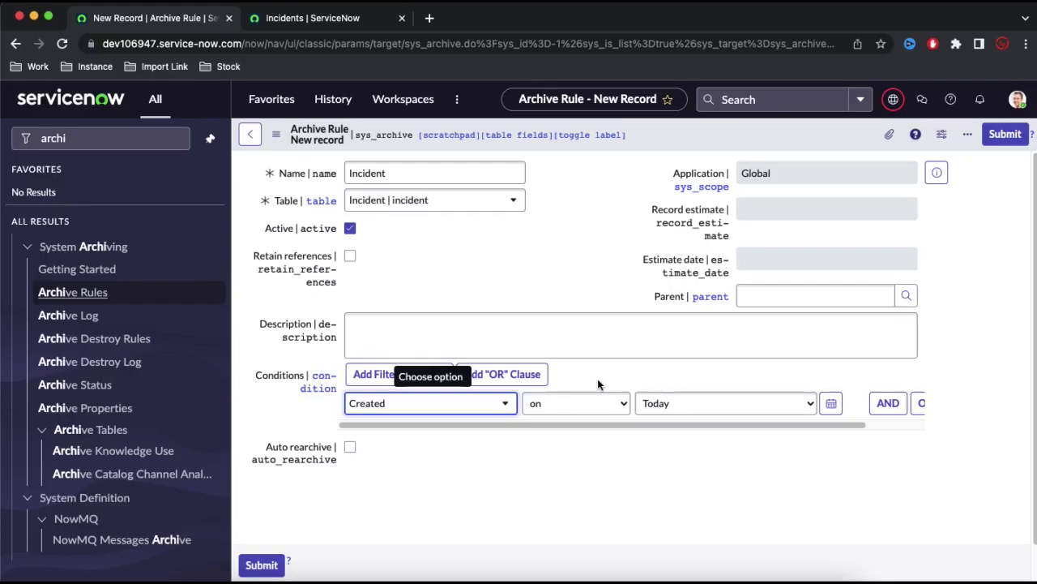
{"action": "left_click", "coordinate": [724, 403]}
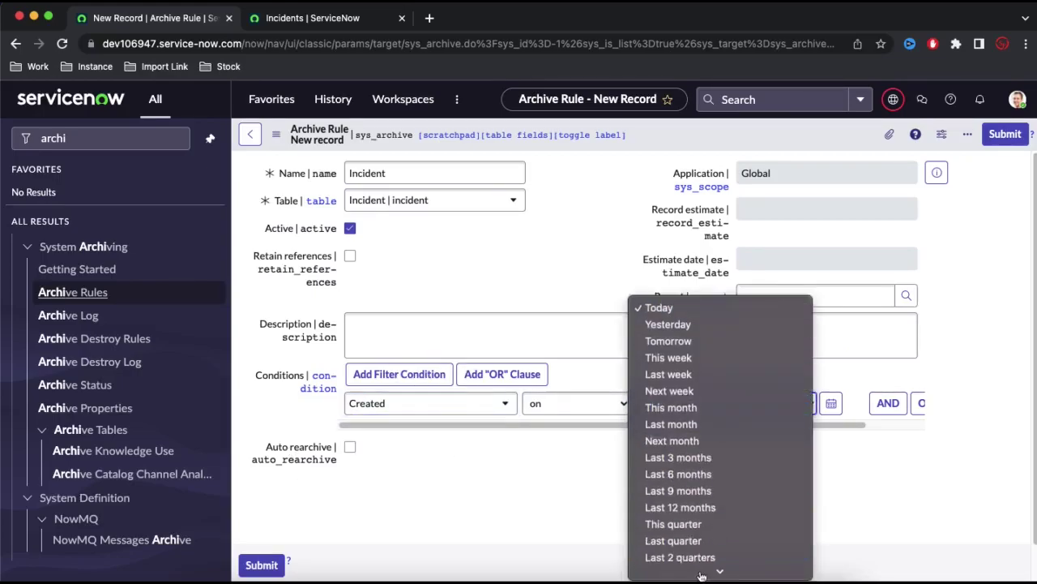
{"action": "left_click", "coordinate": [588, 409]}
{"action": "left_click", "coordinate": [586, 410]}
{"action": "left_click", "coordinate": [586, 409]}
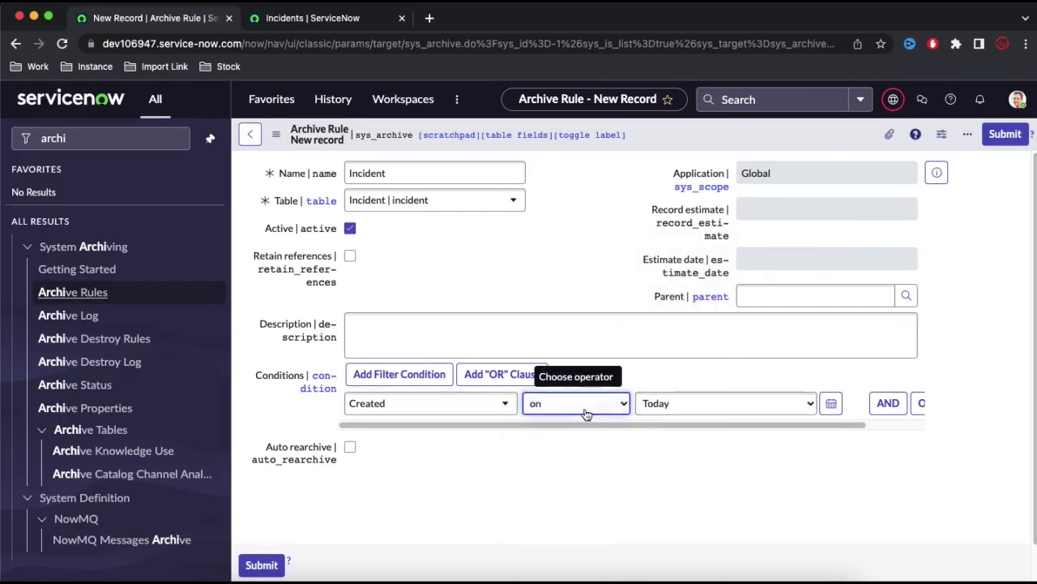
{"action": "left_click", "coordinate": [576, 403]}
{"action": "left_click", "coordinate": [559, 451]}
{"action": "left_click", "coordinate": [724, 403]}
{"action": "left_click", "coordinate": [678, 464]}
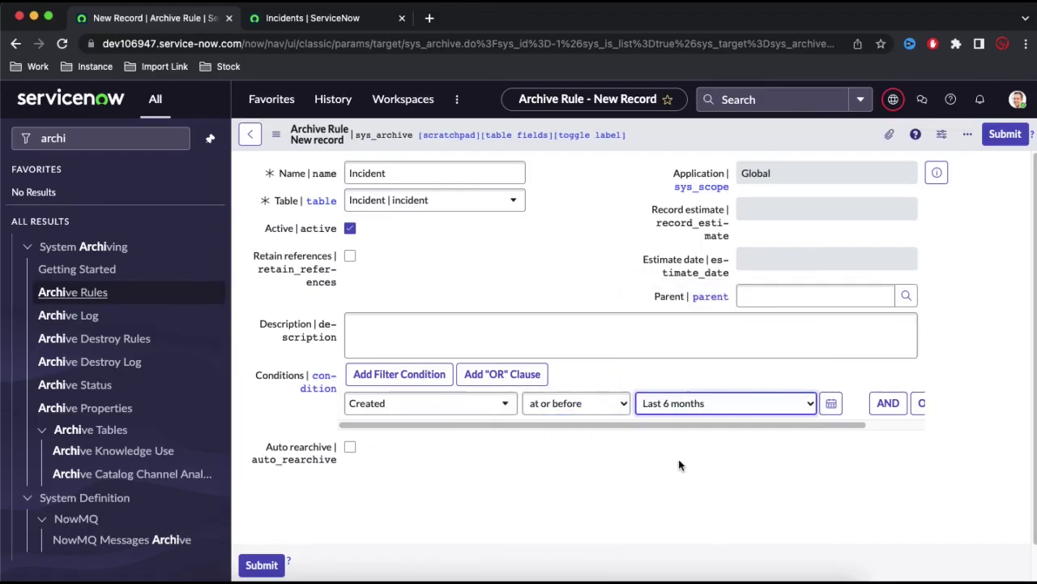
{"action": "right_click", "coordinate": [673, 133]}
{"action": "left_click", "coordinate": [678, 143]}
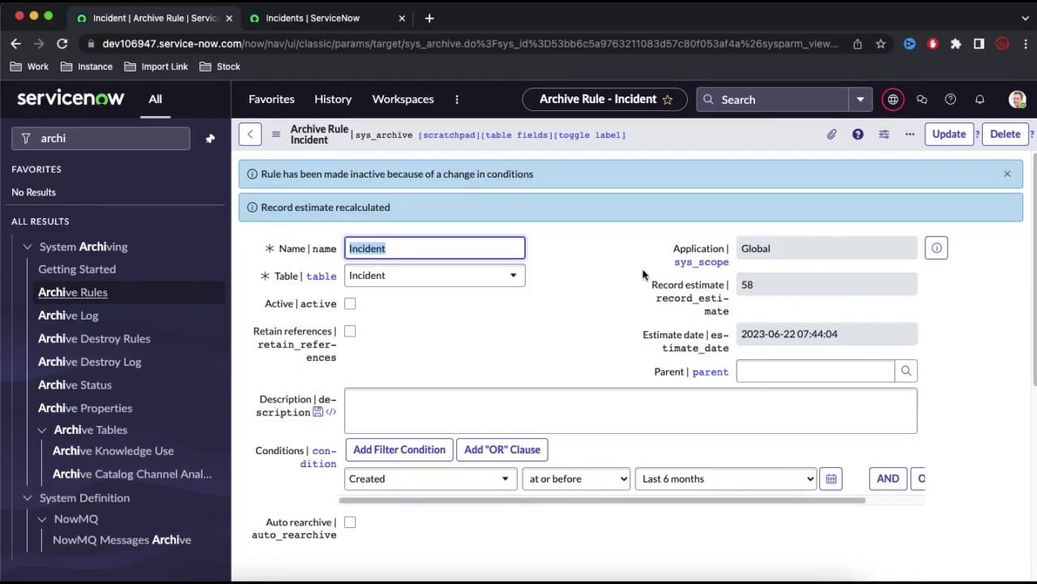
Review the saved rule's 58-record estimate and related records, then return to the Incidents list.
{"action": "scroll", "coordinate": [617, 311], "scroll_direction": "down", "scroll_amount": 4}
{"action": "scroll", "coordinate": [617, 310], "scroll_direction": "down", "scroll_amount": 5}
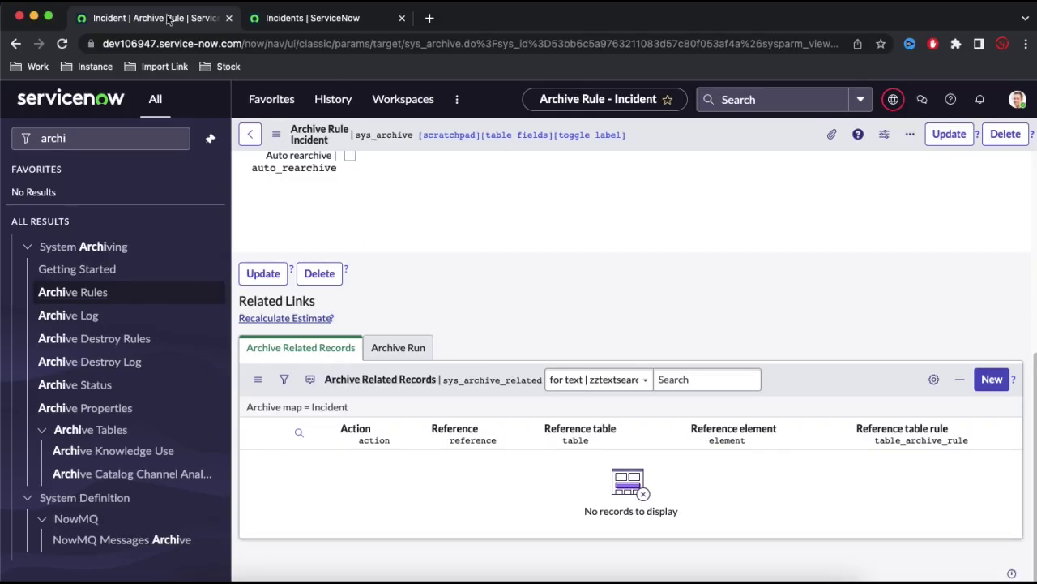
{"action": "left_click", "coordinate": [313, 18]}
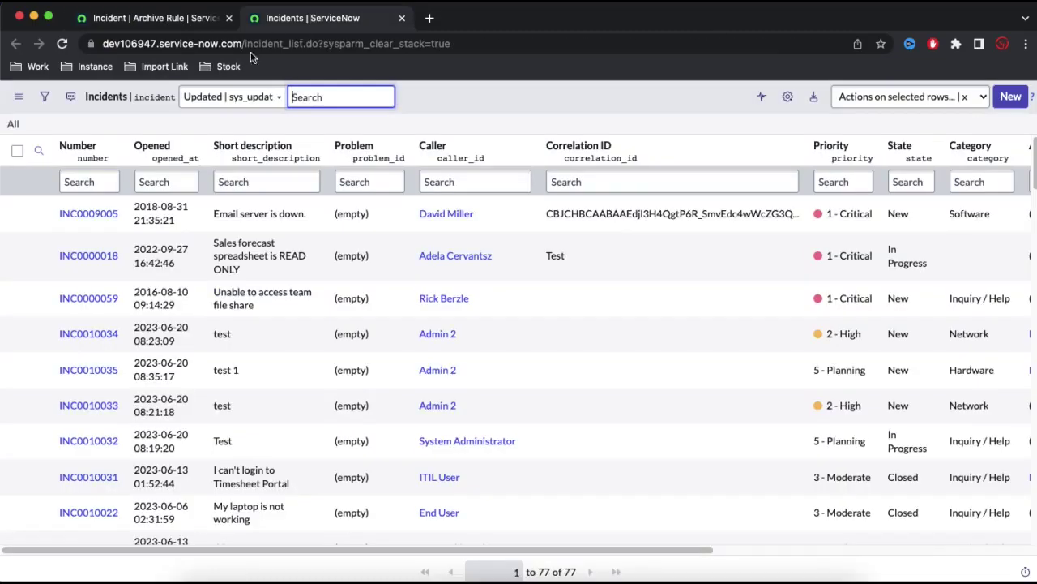
Open the 'Email server is down.' incident and scroll to its activity and Task SLAs.
{"action": "left_click", "coordinate": [88, 217]}
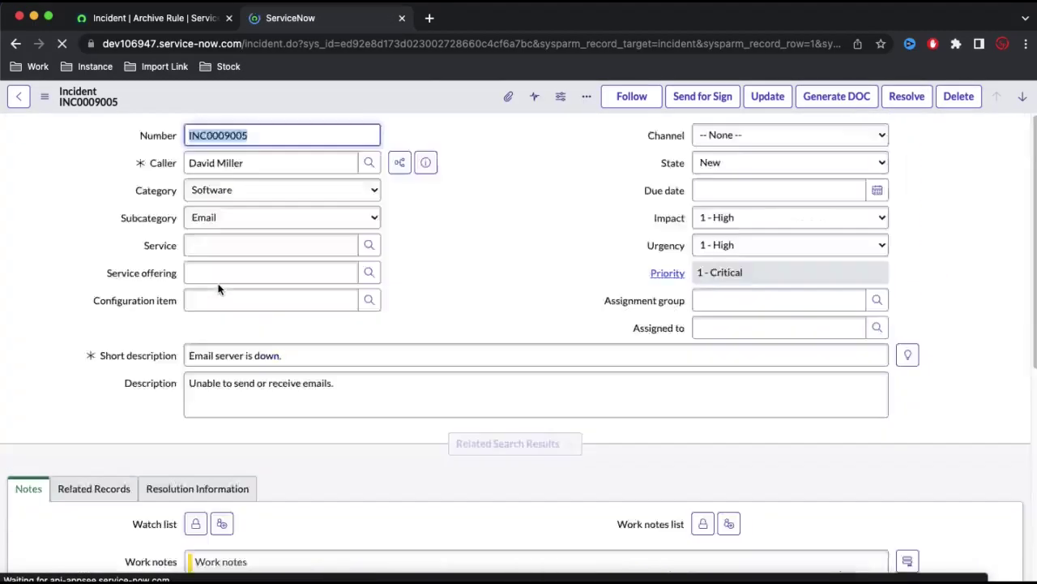
{"action": "scroll", "coordinate": [219, 288], "scroll_direction": "down", "scroll_amount": 15}
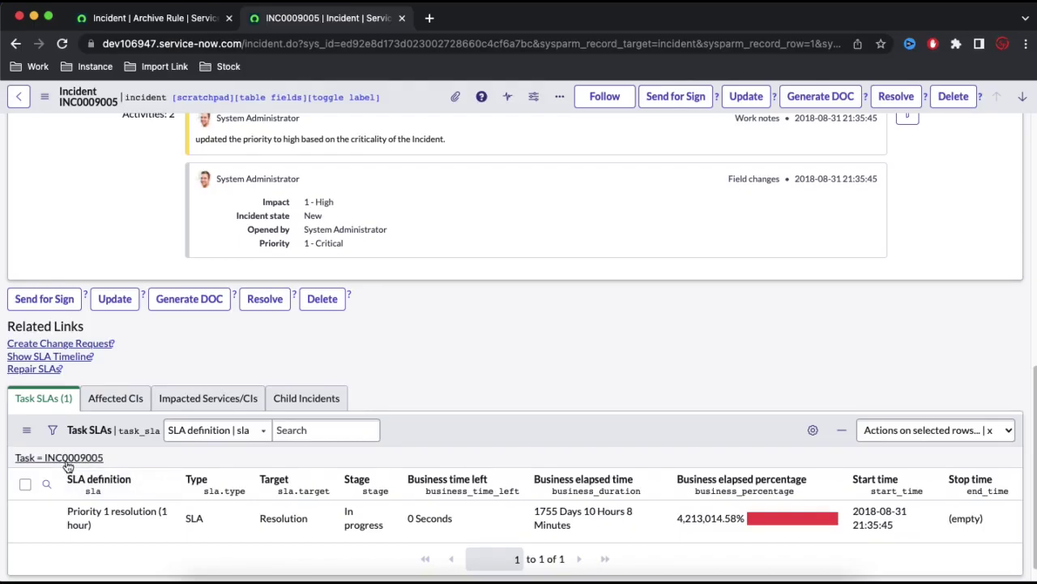
Add an Archive related-records entry referencing Task in Task SLA (task_sla.task) and submit it.
{"action": "left_click", "coordinate": [161, 23]}
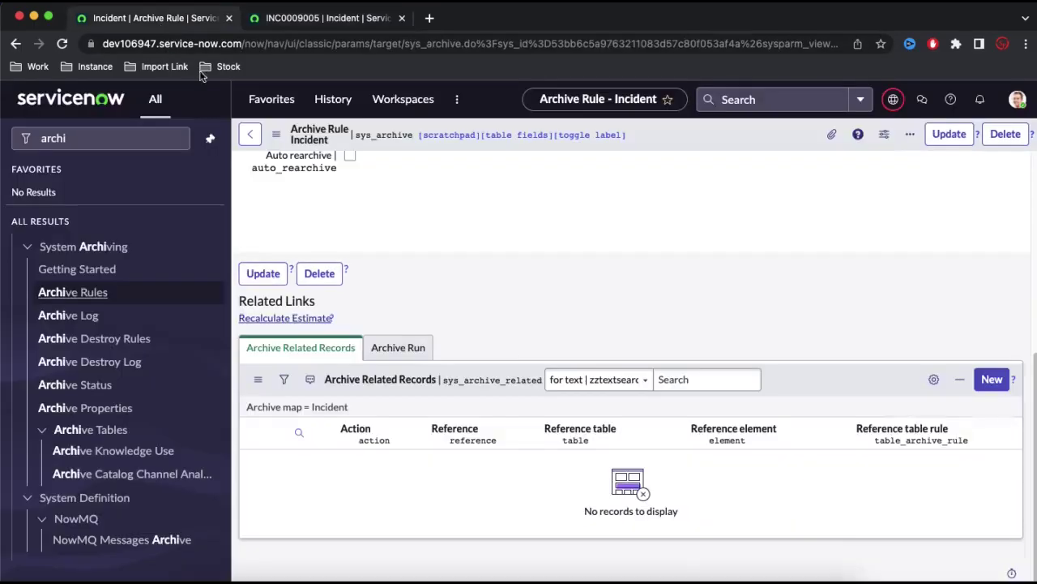
{"action": "left_click", "coordinate": [1000, 380]}
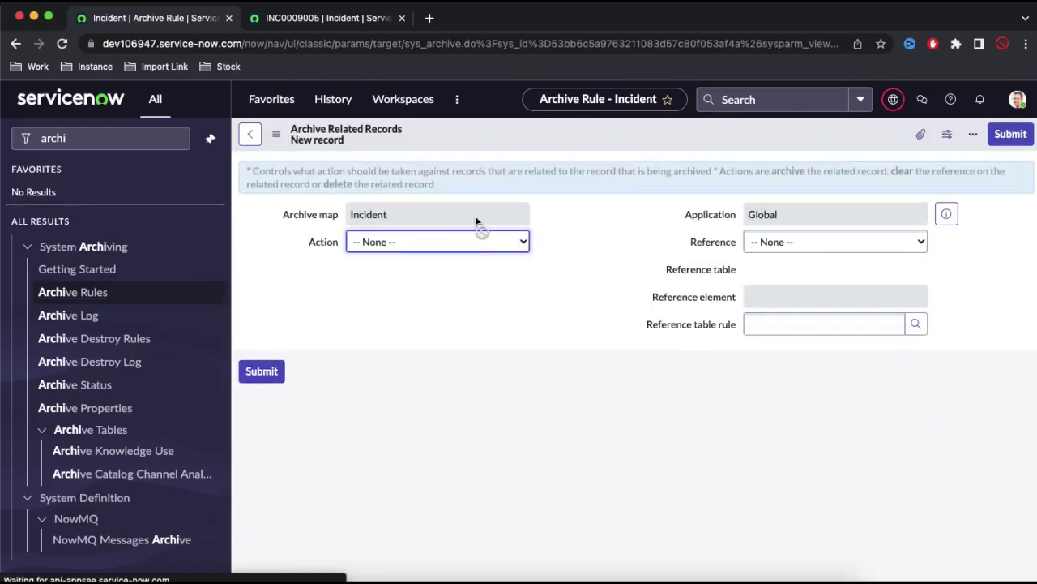
{"action": "left_click", "coordinate": [476, 249]}
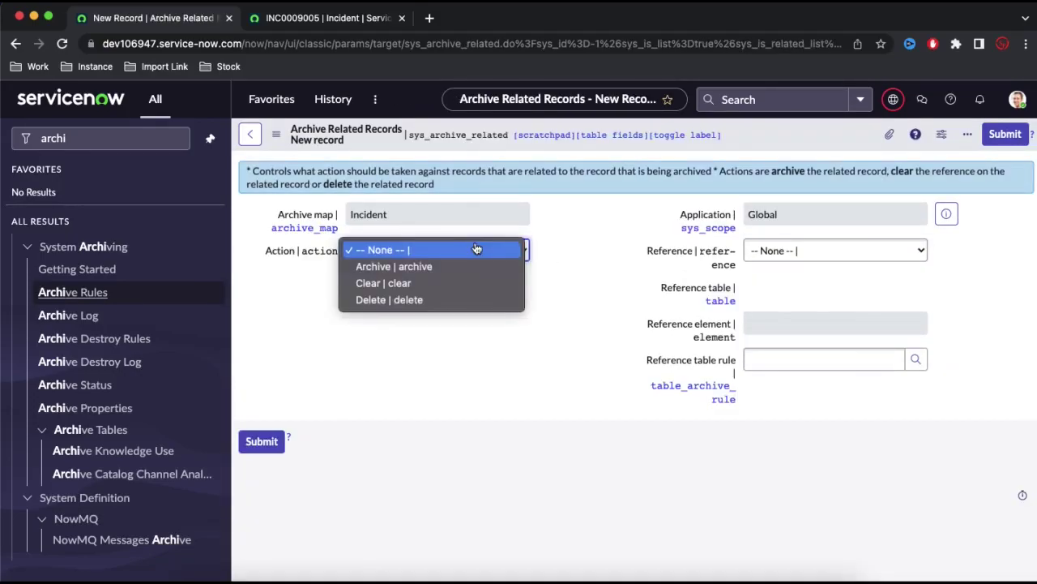
{"action": "left_click", "coordinate": [402, 266]}
{"action": "left_click", "coordinate": [389, 257]}
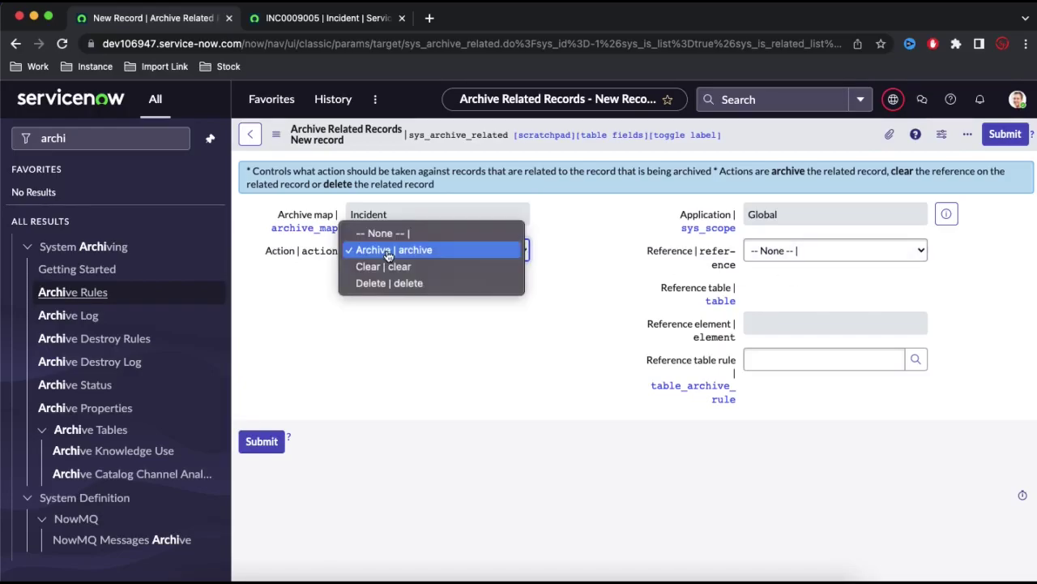
{"action": "left_click", "coordinate": [594, 252]}
{"action": "left_click", "coordinate": [797, 250]}
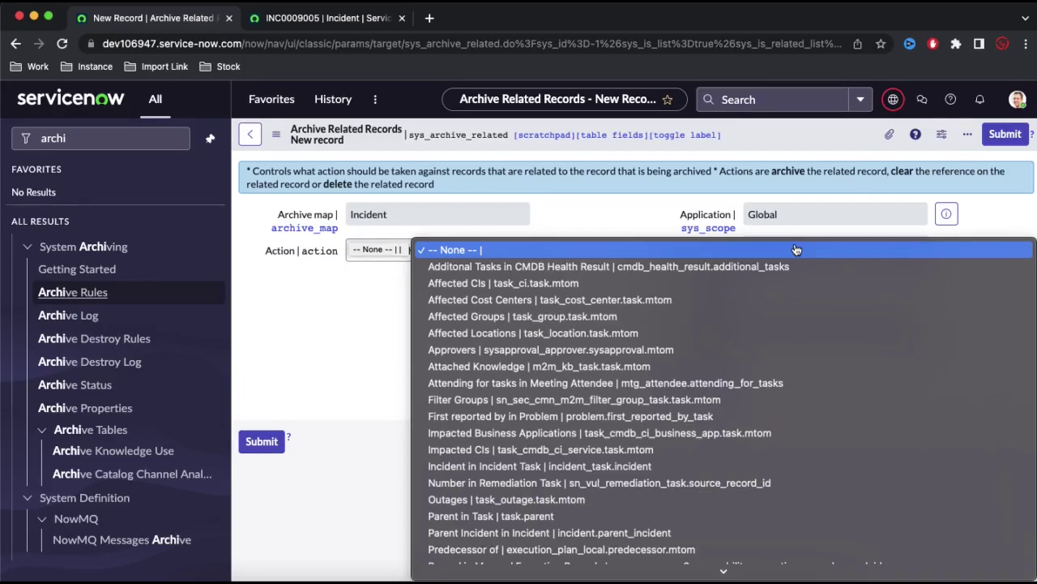
{"action": "type", "text": "task_sla.t"}
{"action": "type", "text": "ask in task s"}
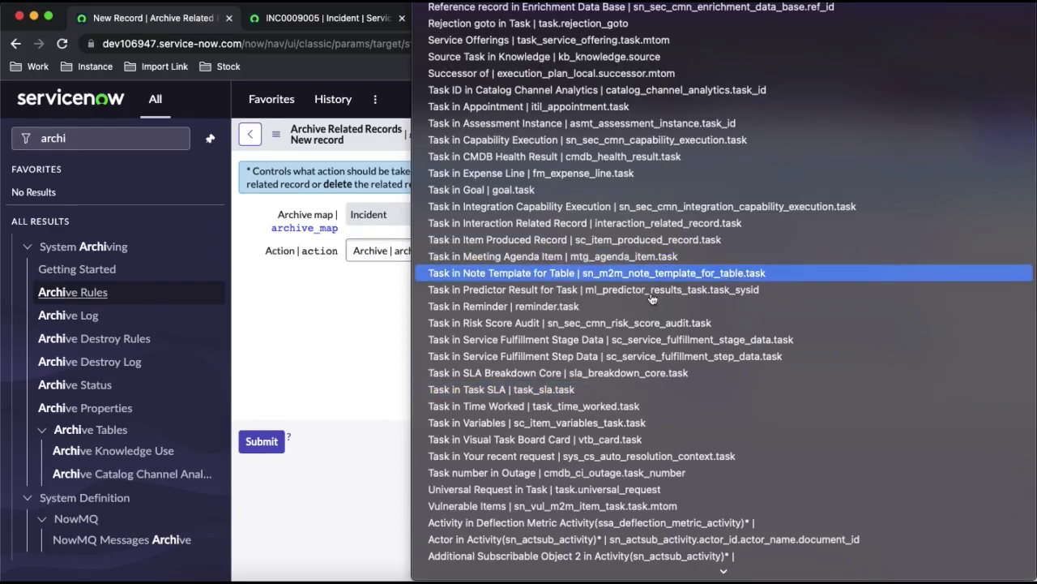
{"action": "left_click", "coordinate": [520, 392]}
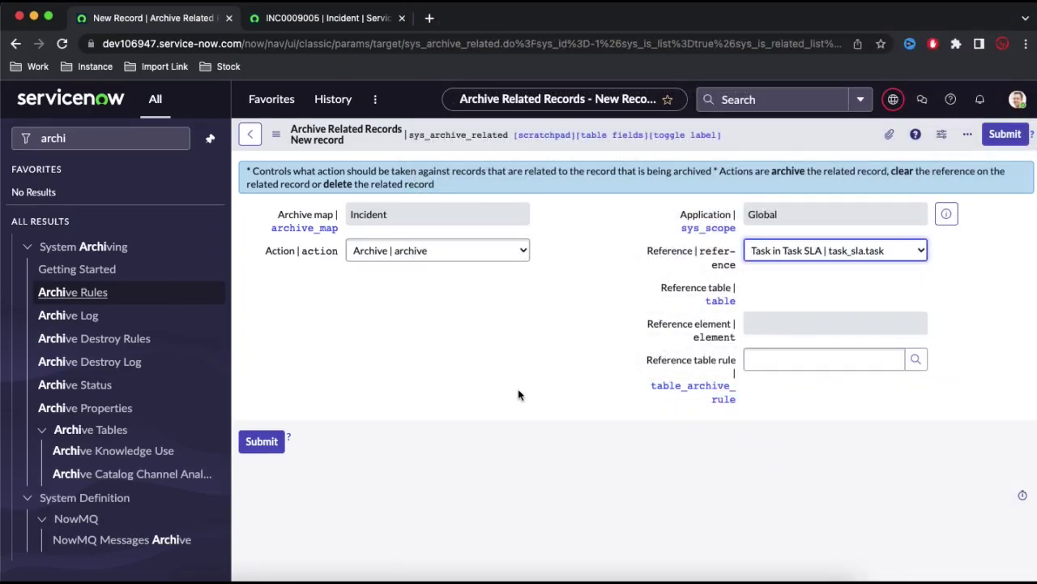
{"action": "left_click", "coordinate": [1013, 137]}
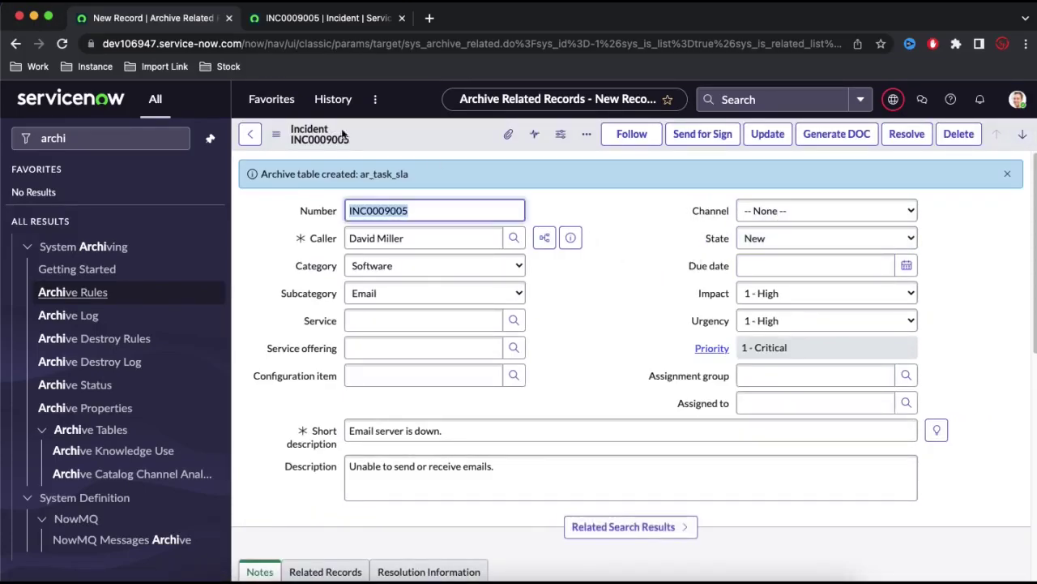
Mark the Incident archive rule Active and save it, scheduling the next archive in 13 minutes.
{"action": "left_click", "coordinate": [15, 54]}
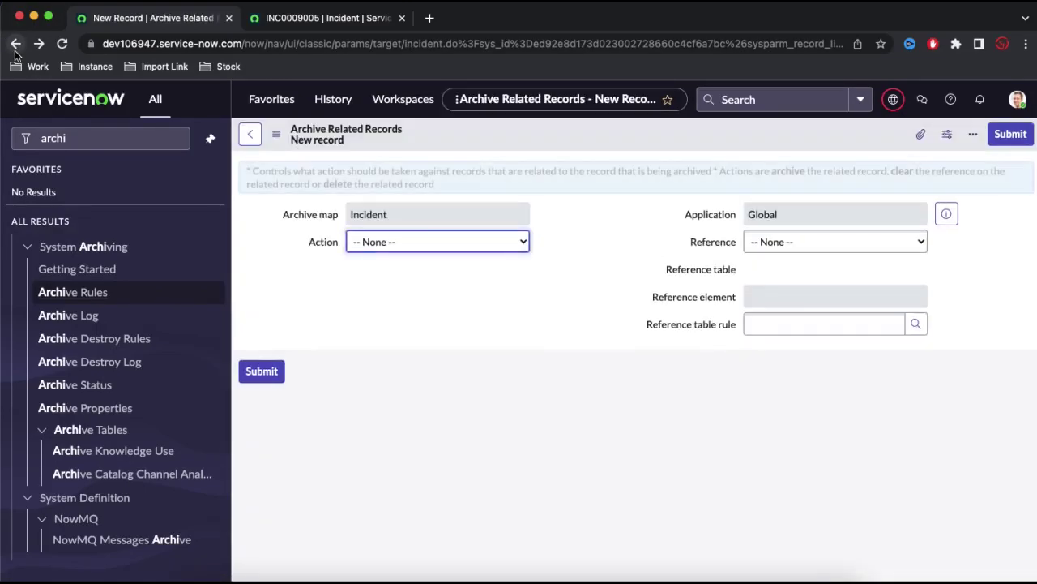
{"action": "left_click", "coordinate": [14, 51]}
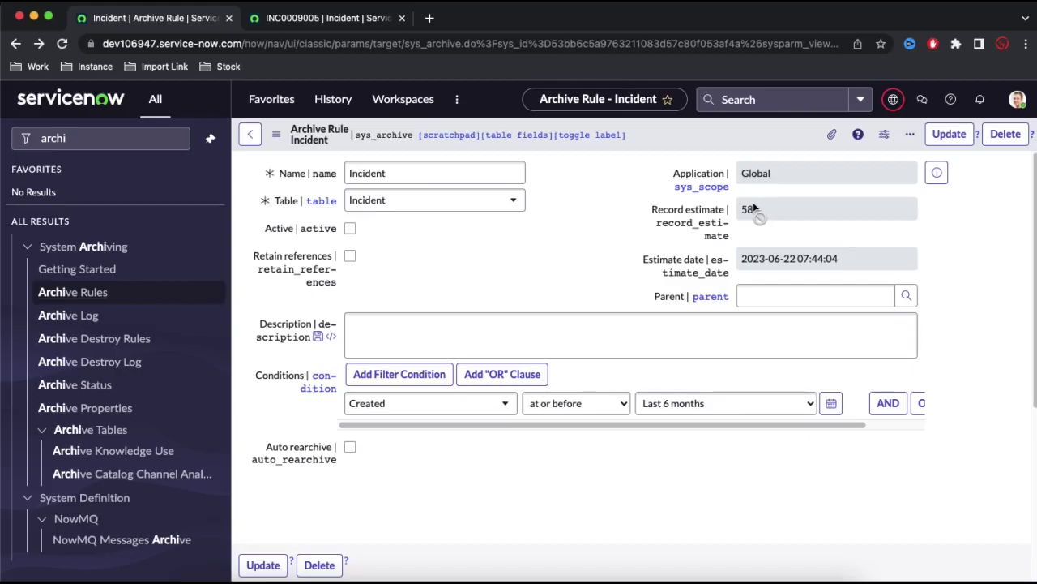
{"action": "left_click", "coordinate": [352, 228]}
{"action": "right_click", "coordinate": [658, 141]}
{"action": "left_click", "coordinate": [666, 149]}
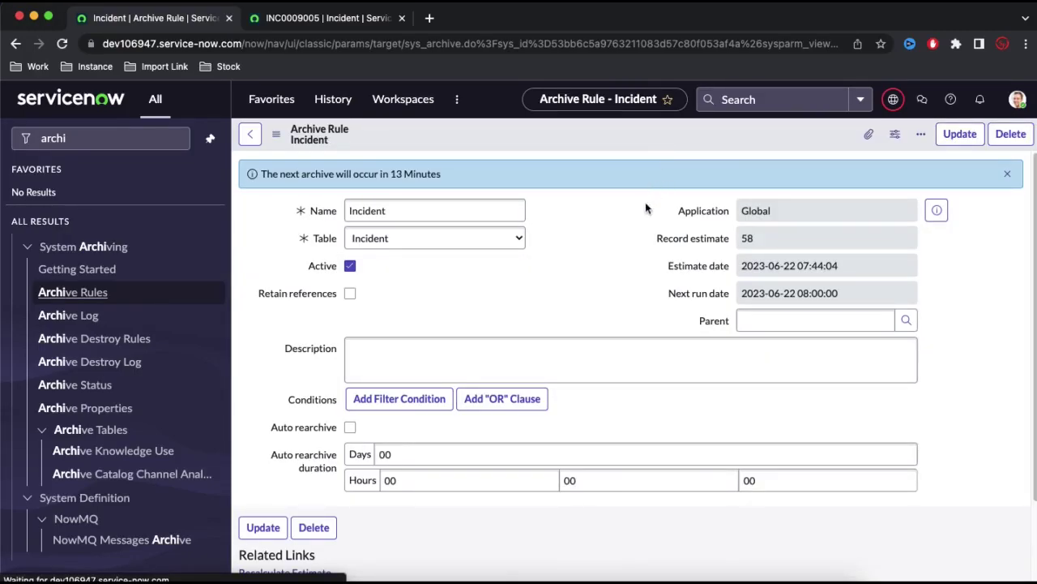
{"action": "scroll", "coordinate": [621, 218], "scroll_direction": "down", "scroll_amount": 2}
{"action": "double_click", "coordinate": [373, 187]}
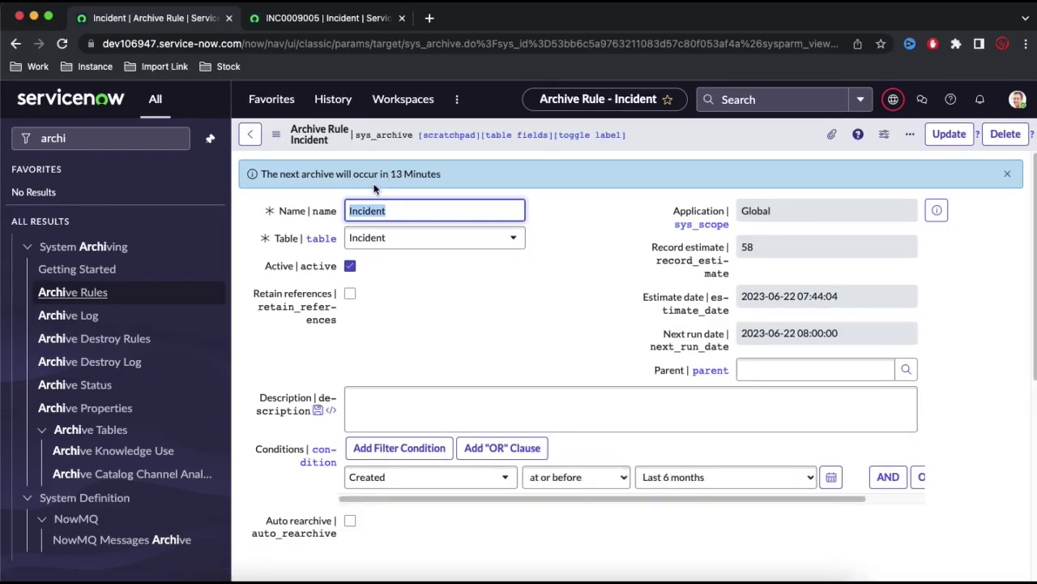
Recalculate the Incident rule's estimate, still 58, and run the archive immediately.
{"action": "left_click", "coordinate": [509, 396]}
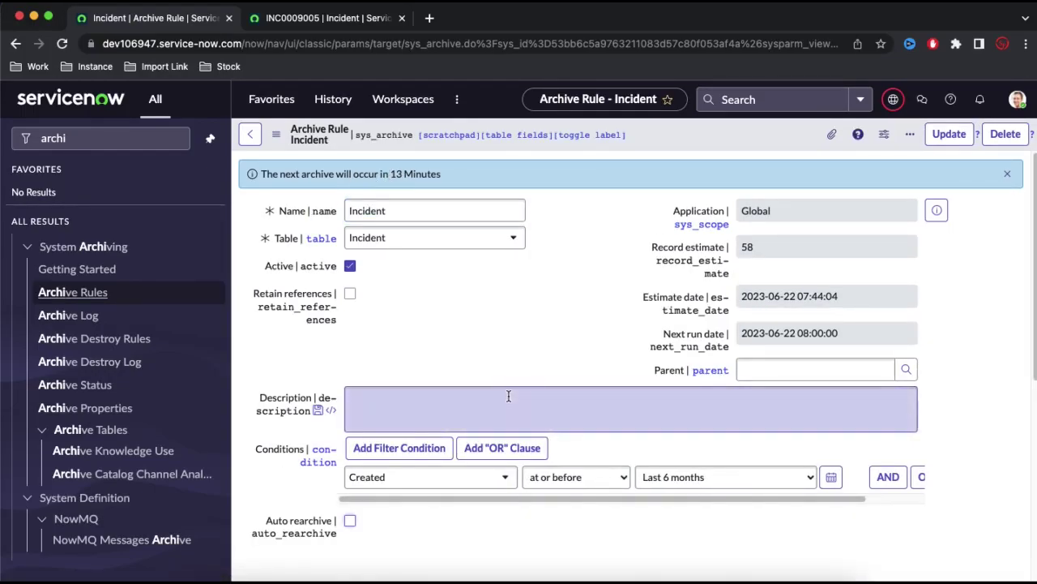
{"action": "scroll", "coordinate": [509, 395], "scroll_direction": "down", "scroll_amount": 3}
{"action": "scroll", "coordinate": [509, 396], "scroll_direction": "up", "scroll_amount": 3}
{"action": "scroll", "coordinate": [509, 396], "scroll_direction": "down", "scroll_amount": 5}
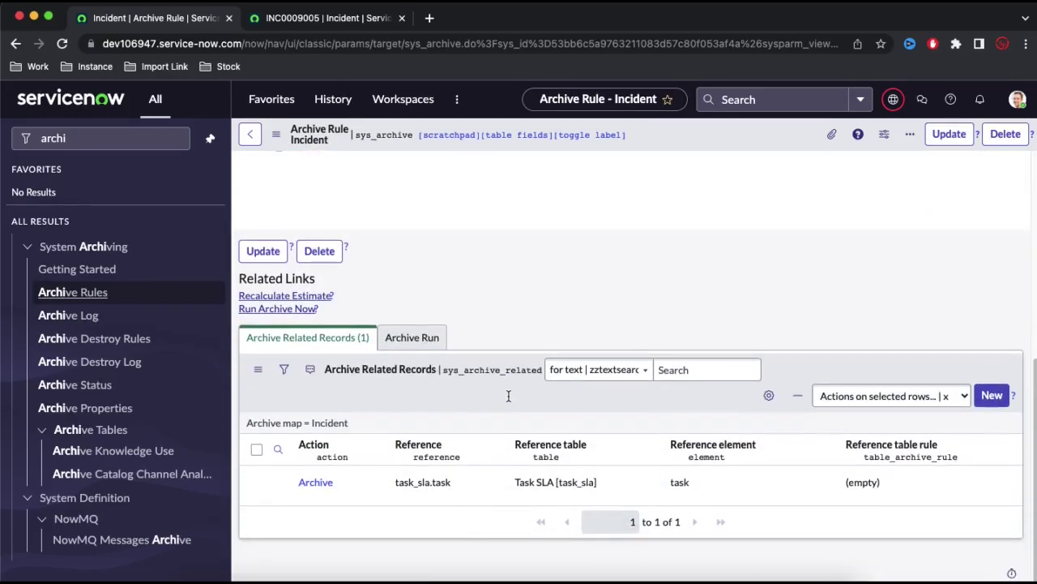
{"action": "left_click", "coordinate": [278, 297]}
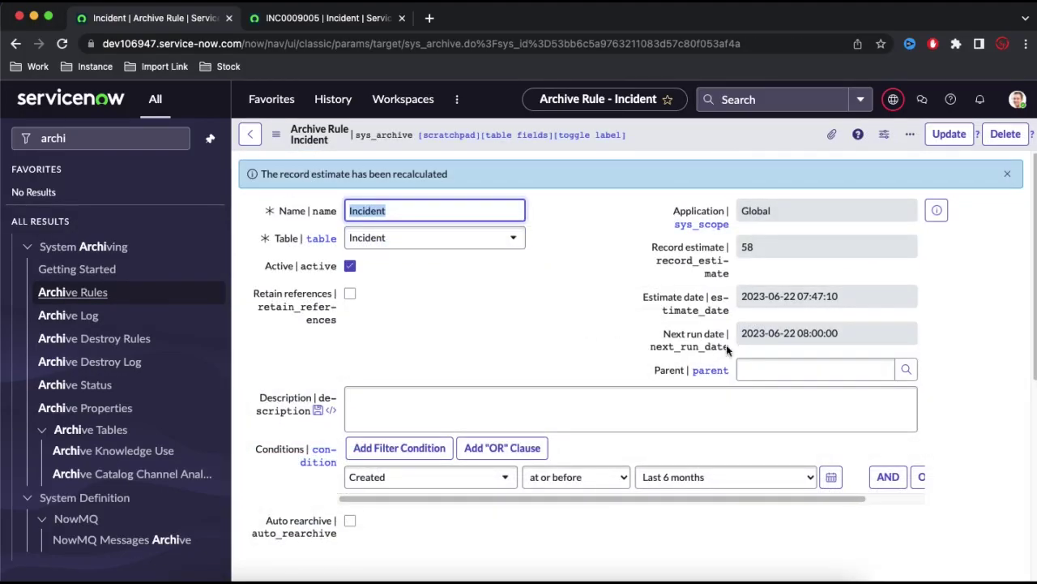
{"action": "scroll", "coordinate": [604, 350], "scroll_direction": "down", "scroll_amount": 5}
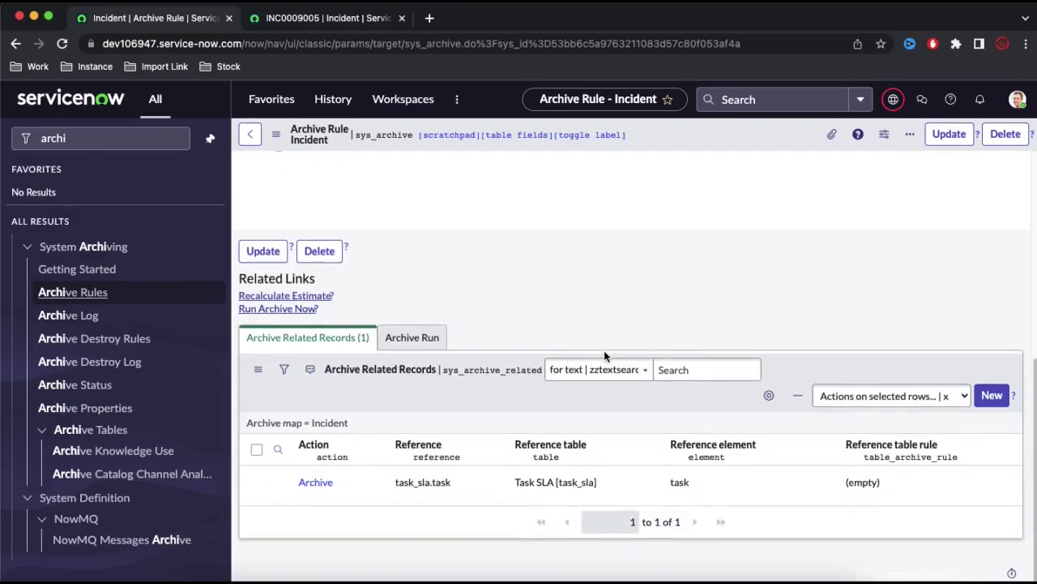
{"action": "left_click", "coordinate": [287, 310]}
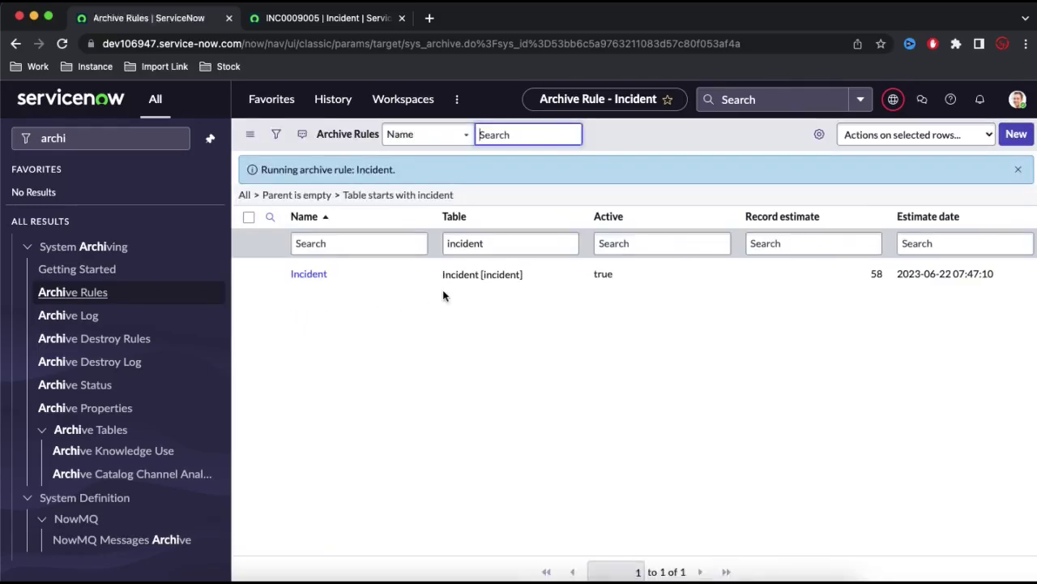
Check the rule's Archive Run history and confirm only 19 incidents remain in the list.
{"action": "left_click", "coordinate": [15, 44]}
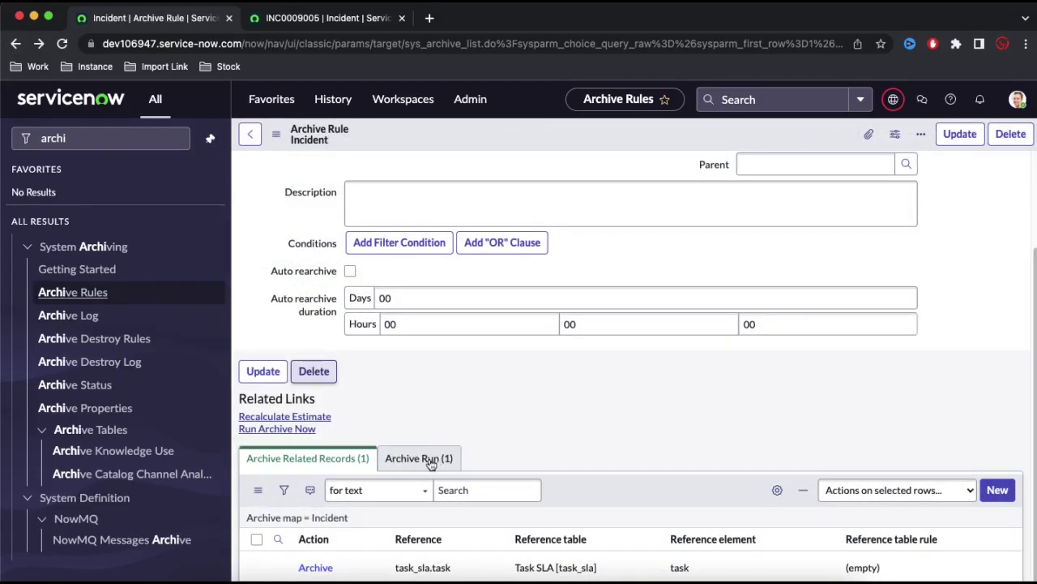
{"action": "scroll", "coordinate": [428, 437], "scroll_direction": "down", "scroll_amount": 5}
{"action": "left_click", "coordinate": [418, 336]}
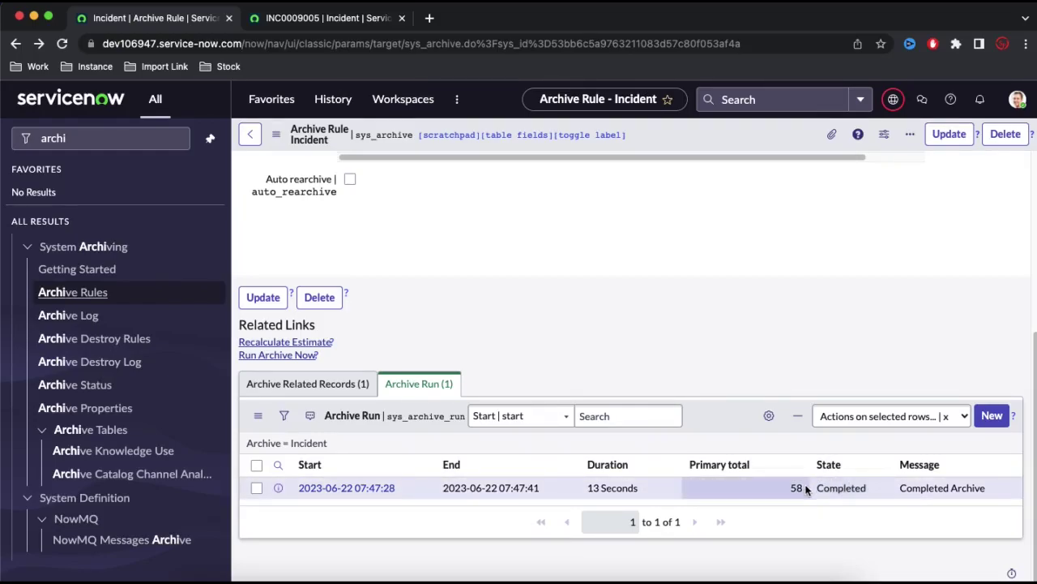
{"action": "left_click", "coordinate": [323, 24]}
{"action": "left_click", "coordinate": [16, 44]}
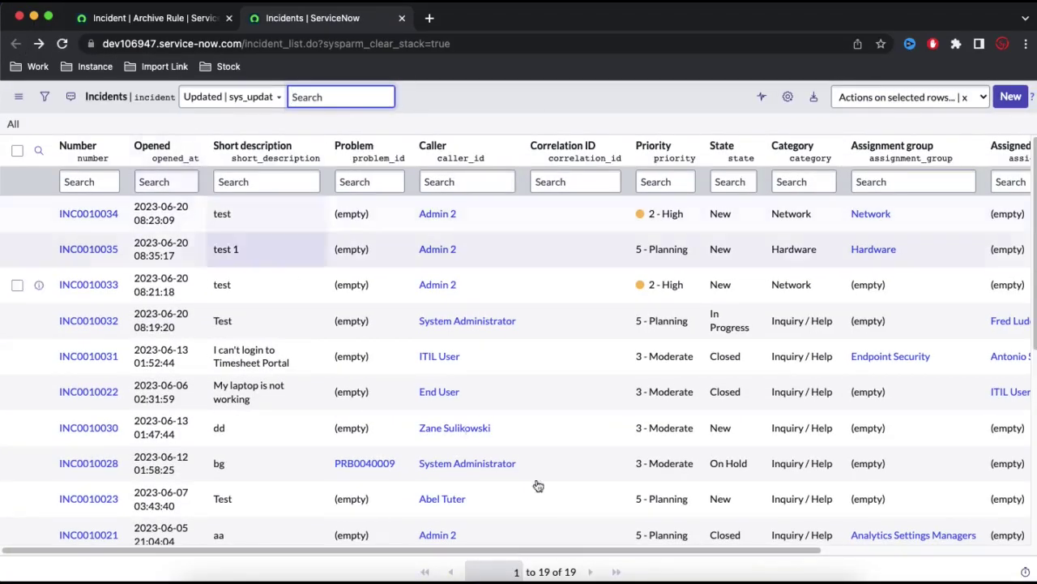
{"action": "double_click", "coordinate": [567, 571]}
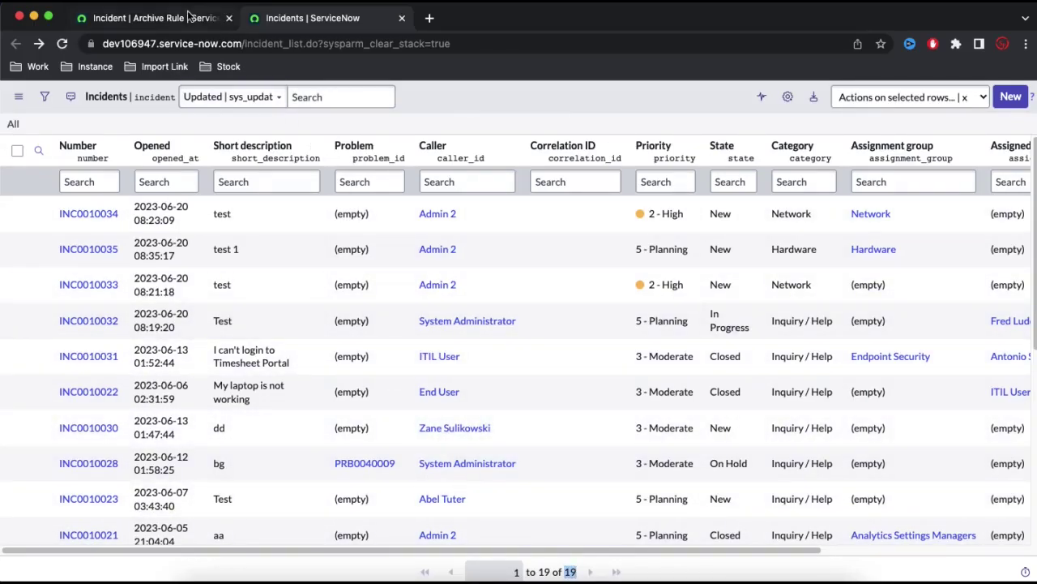
Reload the archive rule form and open the completed 58-record run in a new tab.
{"action": "key", "text": "ctrl+shift+Tab"}
{"action": "scroll", "coordinate": [738, 383], "scroll_direction": "up", "scroll_amount": 5}
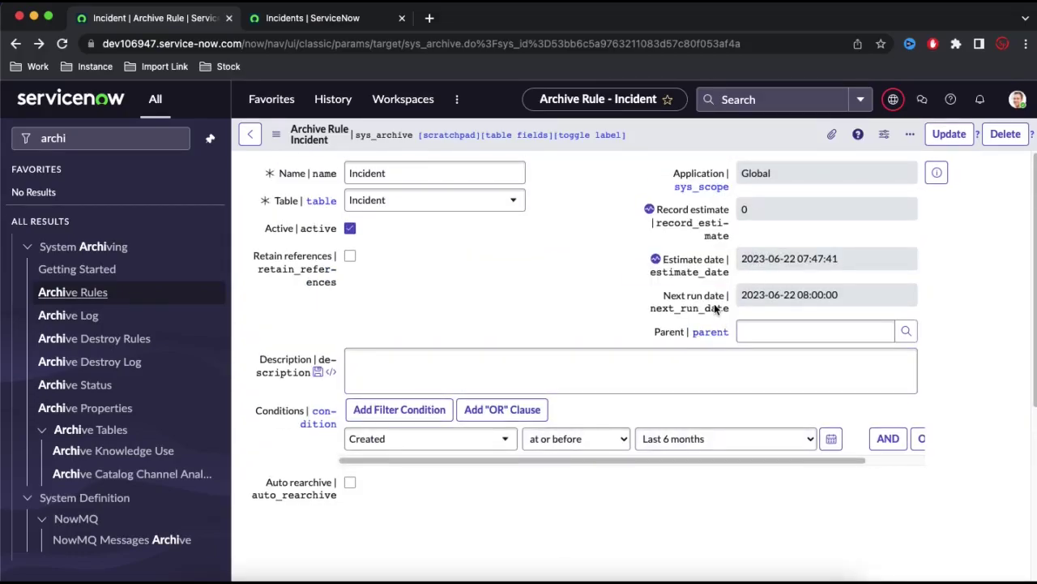
{"action": "right_click", "coordinate": [679, 140]}
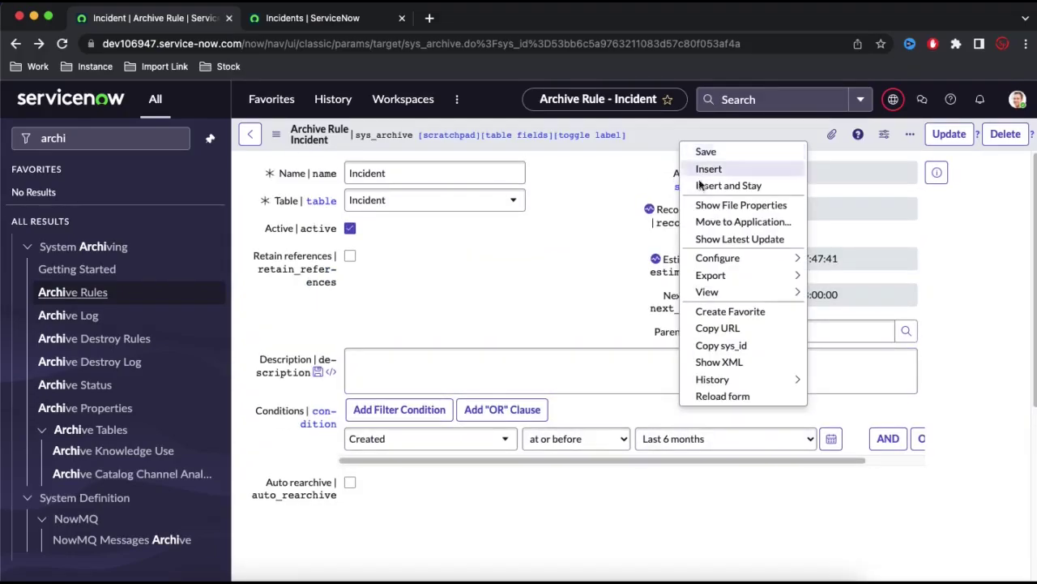
{"action": "left_click", "coordinate": [740, 395]}
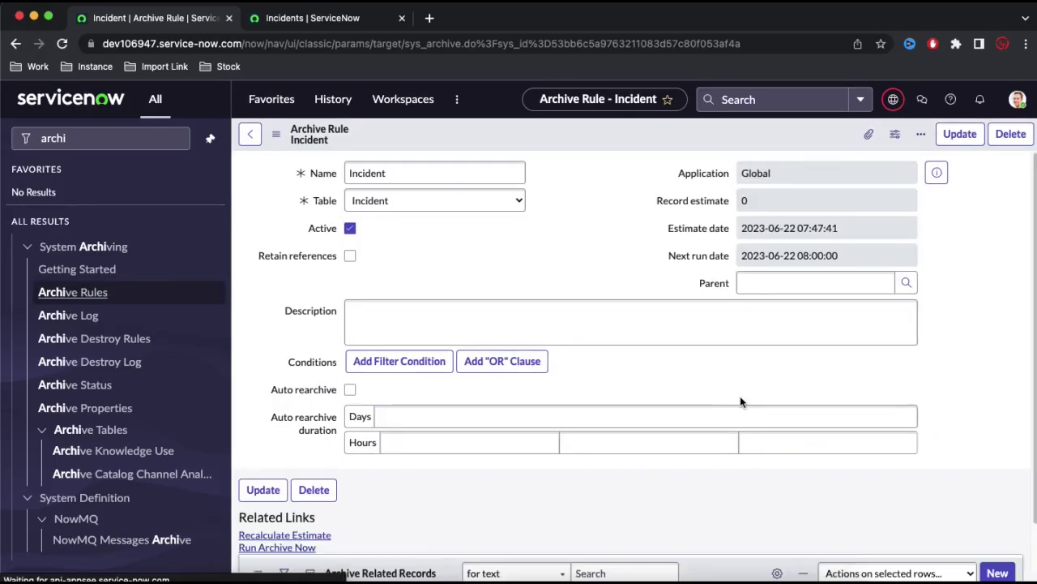
{"action": "left_click", "coordinate": [345, 487], "text": "super"}
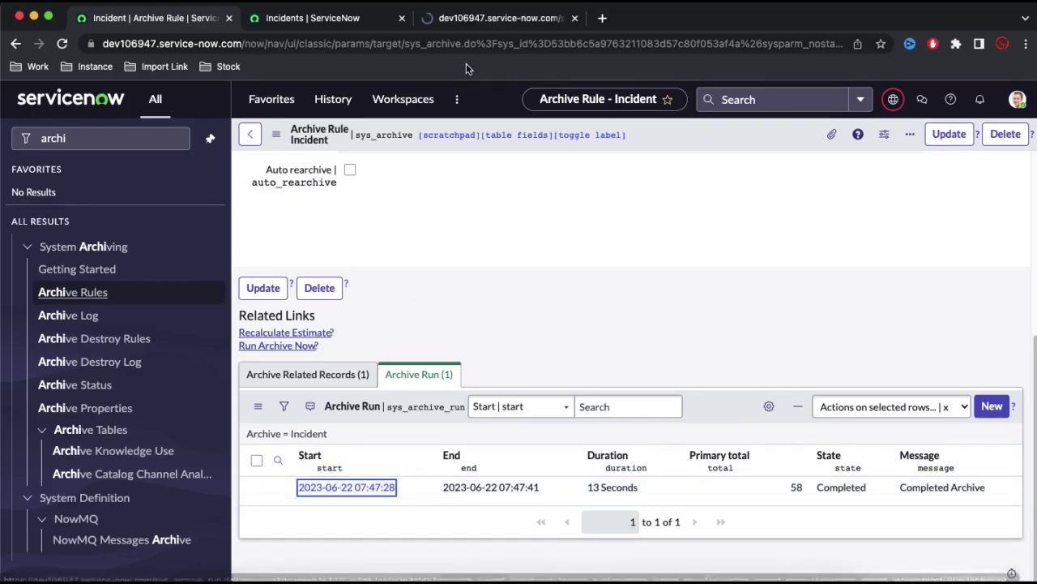
Review the completed archive run's details and its Archive Log entries.
{"action": "left_click", "coordinate": [467, 18]}
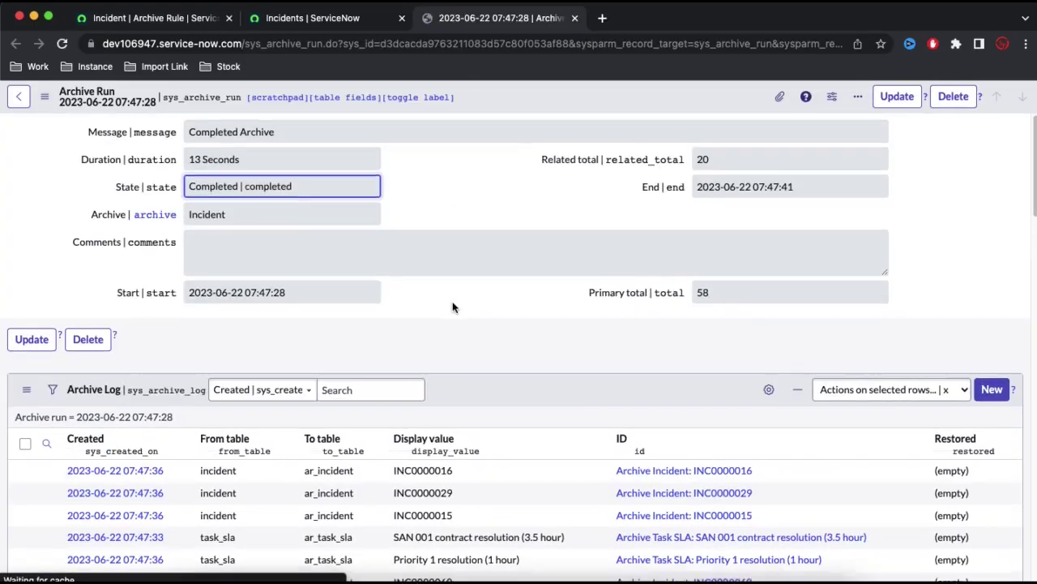
{"action": "scroll", "coordinate": [452, 303], "scroll_direction": "down", "scroll_amount": 5}
{"action": "scroll", "coordinate": [454, 306], "scroll_direction": "down", "scroll_amount": 10}
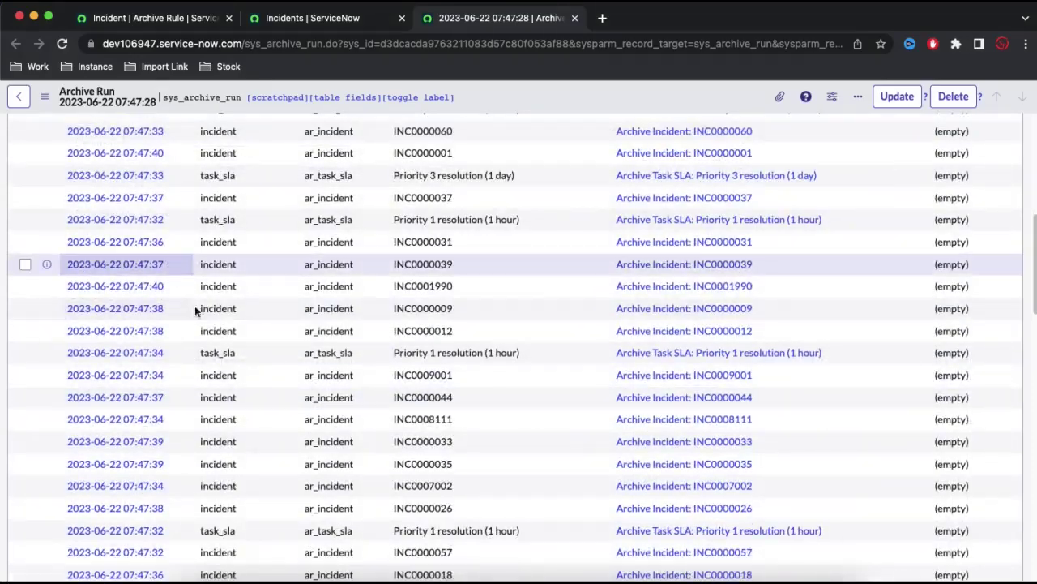
{"action": "scroll", "coordinate": [219, 351], "scroll_direction": "down", "scroll_amount": 10}
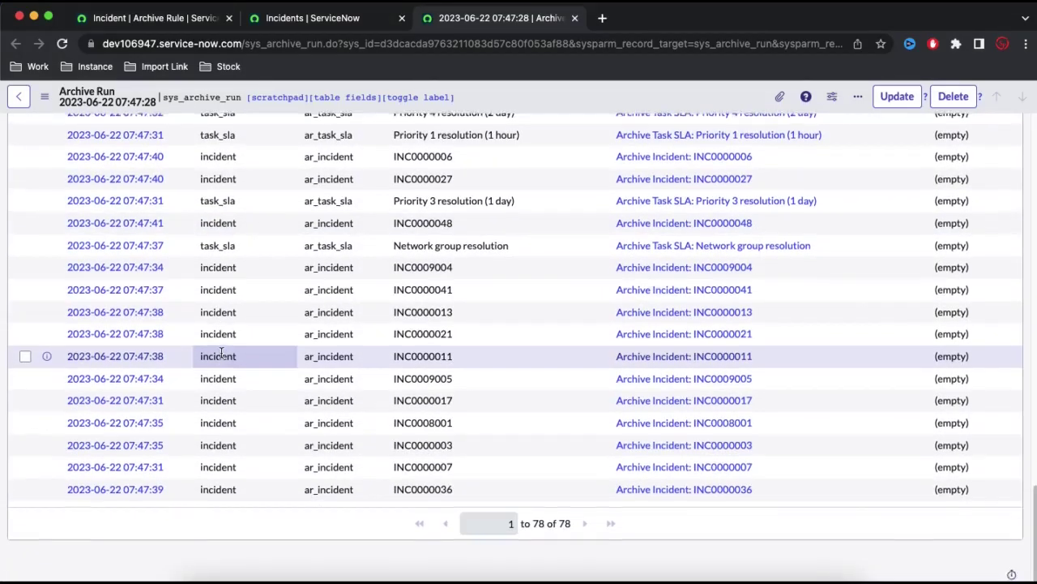
{"action": "scroll", "coordinate": [219, 353], "scroll_direction": "up", "scroll_amount": 5}
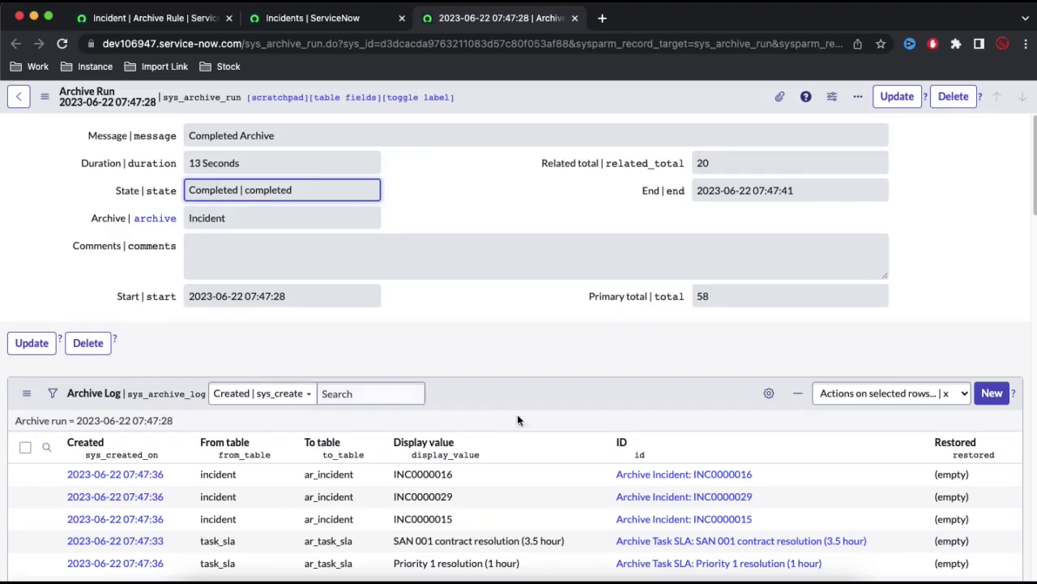
Open archived INC0000016 in the ar_incident table, review its fields, and choose Restore Record.
{"action": "left_click", "coordinate": [728, 476], "text": "super"}
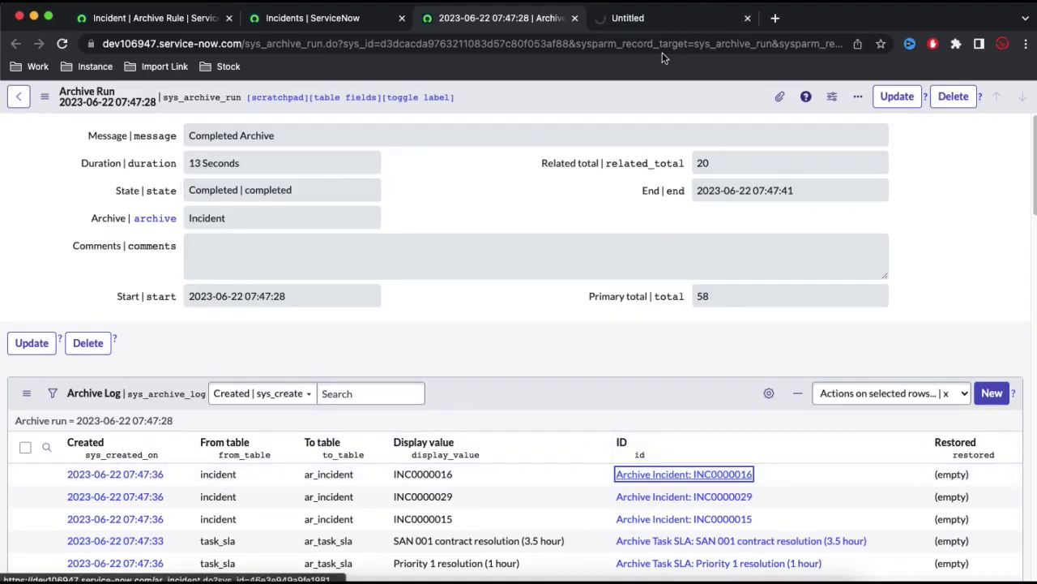
{"action": "left_click", "coordinate": [637, 18]}
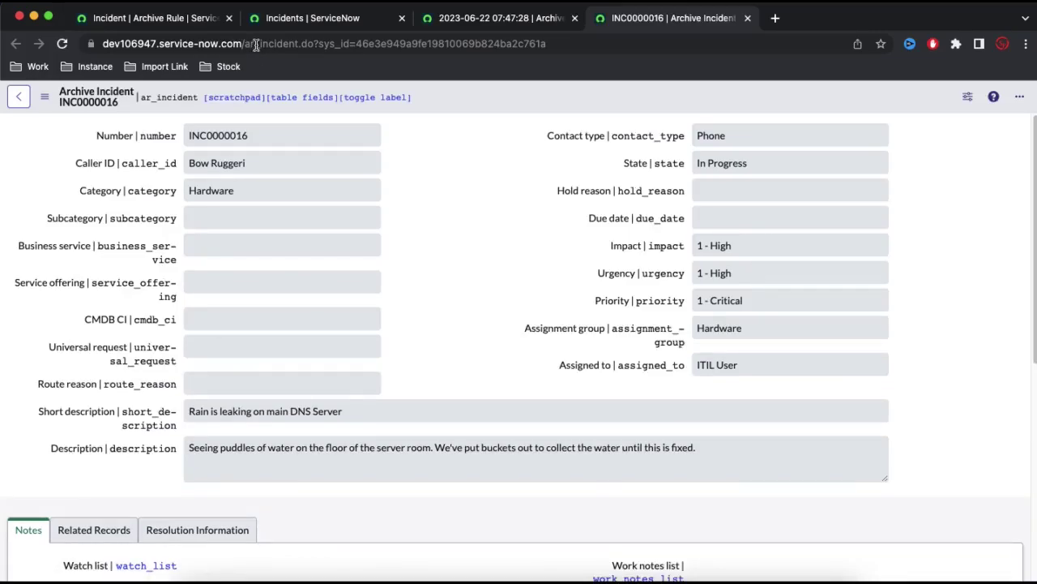
{"action": "left_click_drag", "start_coordinate": [245, 44], "coordinate": [299, 44]}
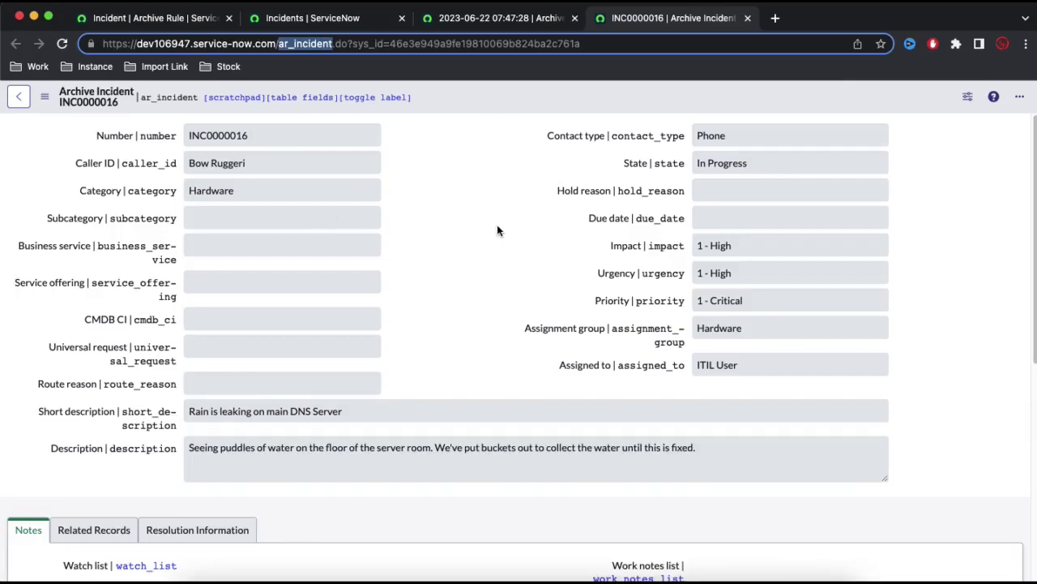
{"action": "scroll", "coordinate": [509, 338], "scroll_direction": "down", "scroll_amount": 5}
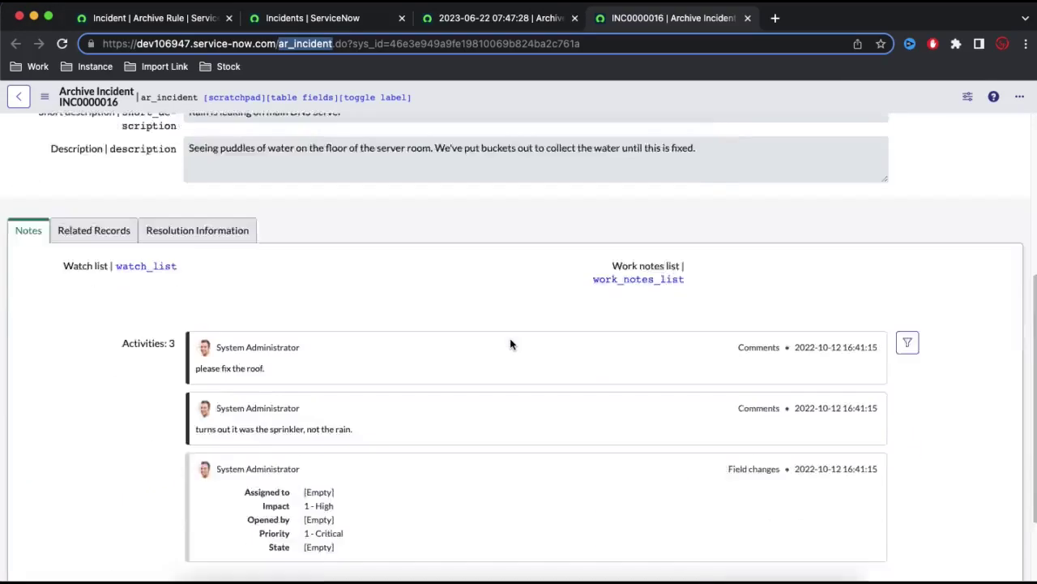
{"action": "scroll", "coordinate": [510, 344], "scroll_direction": "up", "scroll_amount": 5}
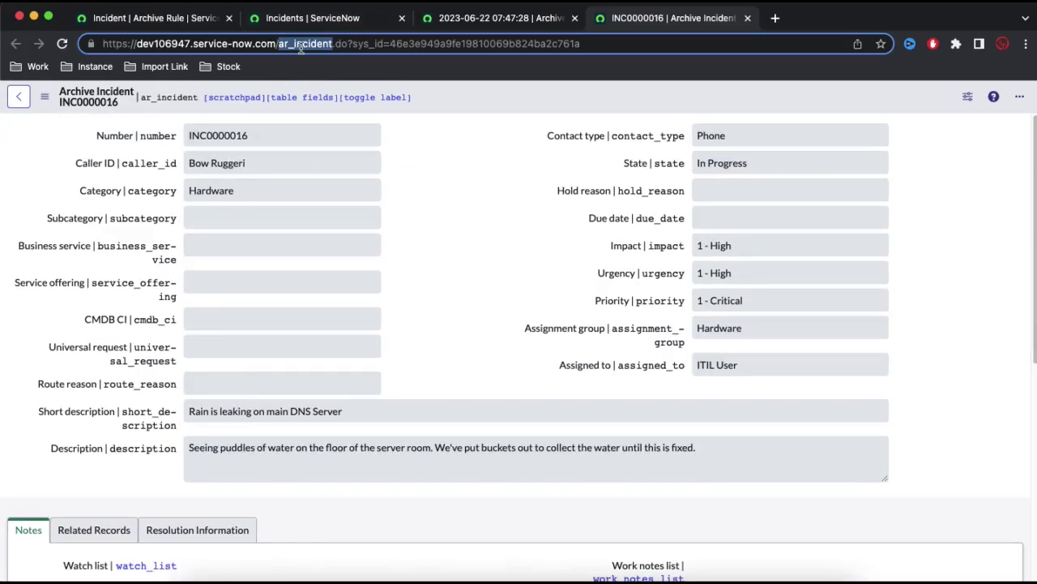
{"action": "scroll", "coordinate": [427, 211], "scroll_direction": "down", "scroll_amount": 5}
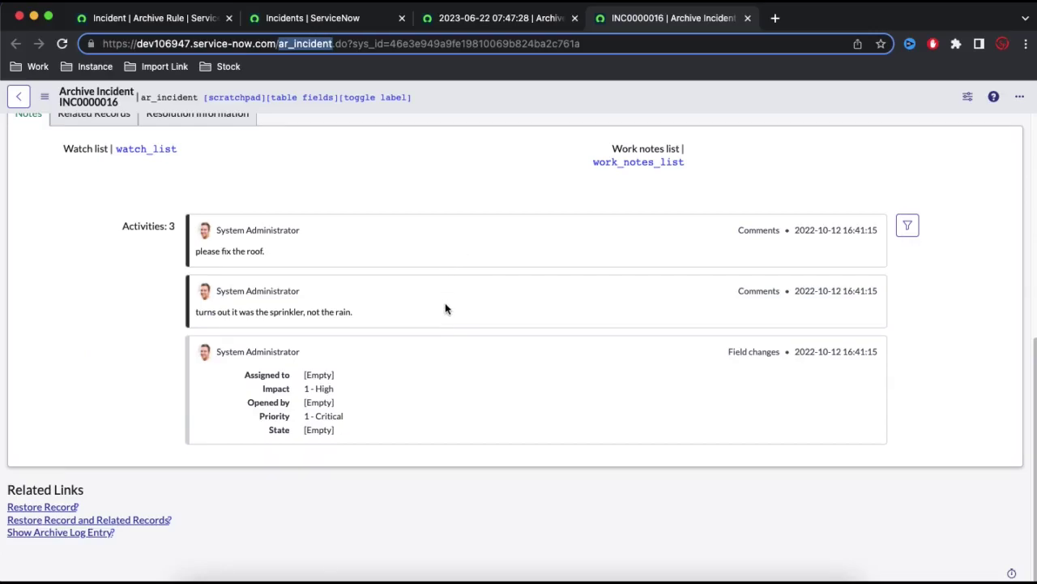
{"action": "left_click", "coordinate": [58, 510]}
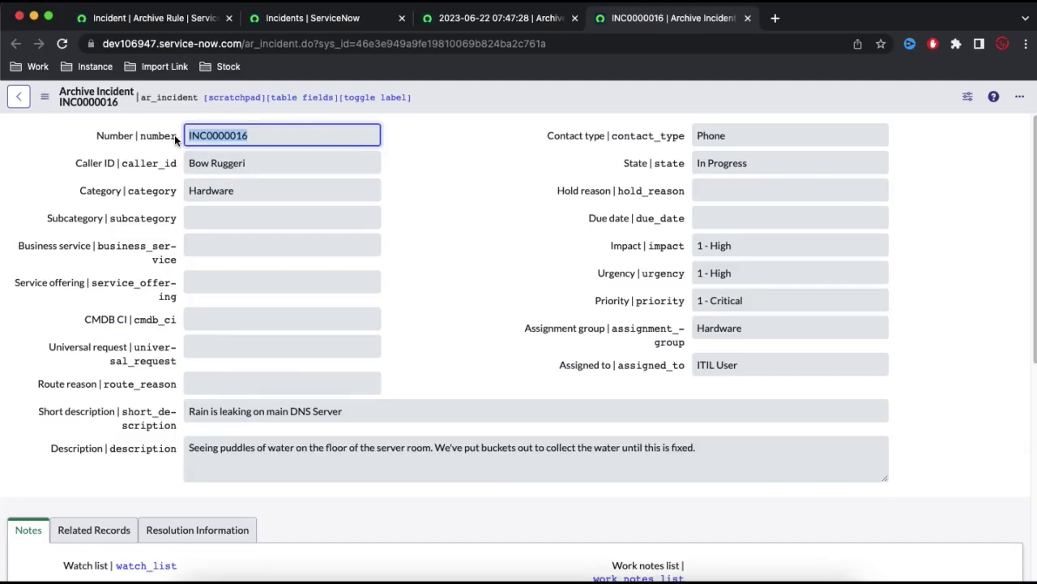
Search the live Incidents list for number INC0000016.
{"action": "left_click", "coordinate": [284, 18]}
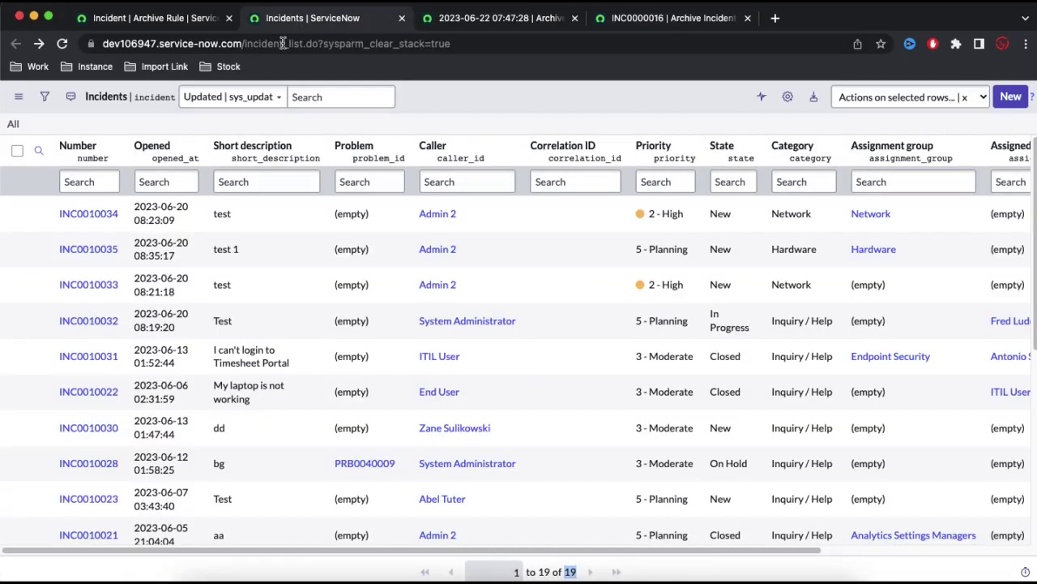
{"action": "left_click", "coordinate": [90, 182]}
{"action": "type", "text": "INC0000016"}
{"action": "key", "text": "Return"}
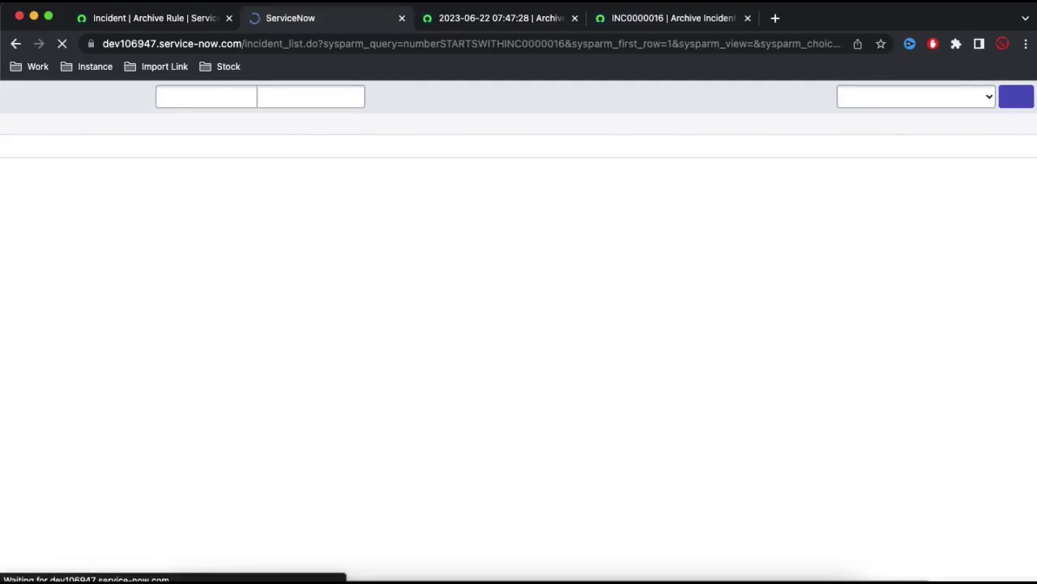
Restore archived INC0000016 to the incident table, then rerun the INC0000016 number filter.
{"action": "left_click", "coordinate": [635, 22]}
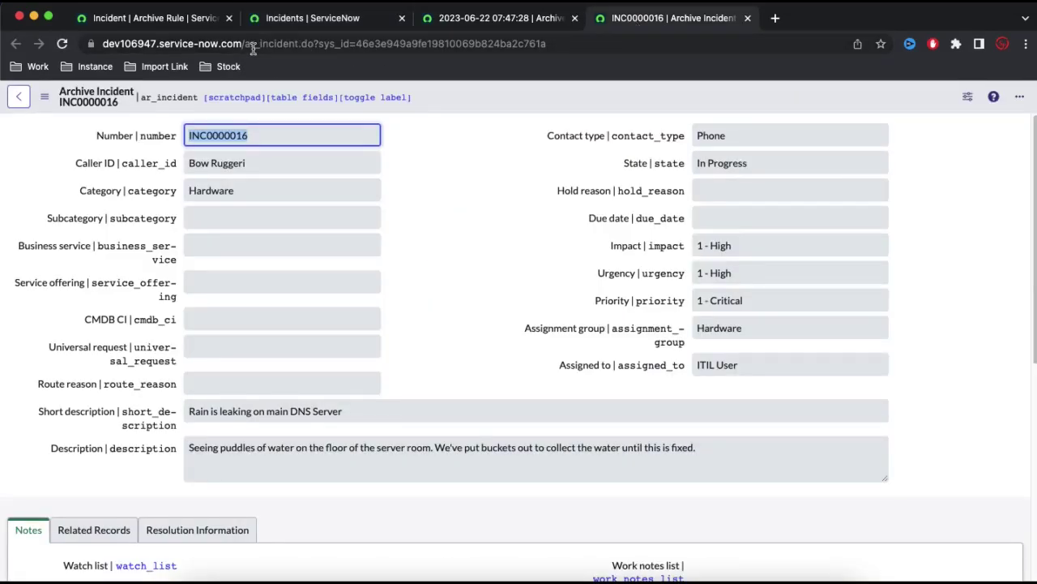
{"action": "scroll", "coordinate": [233, 285], "scroll_direction": "down", "scroll_amount": 5}
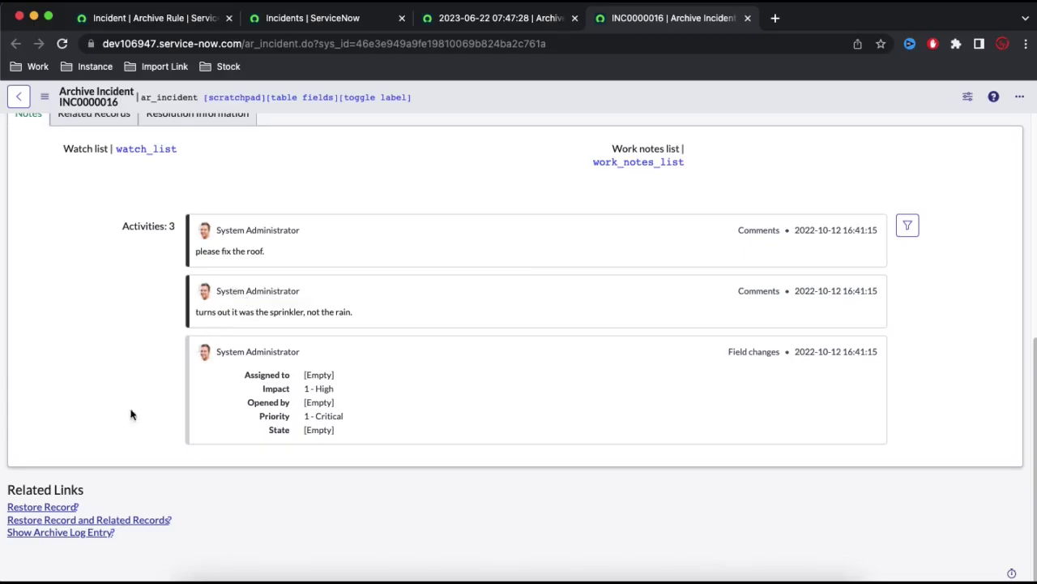
{"action": "left_click", "coordinate": [50, 508]}
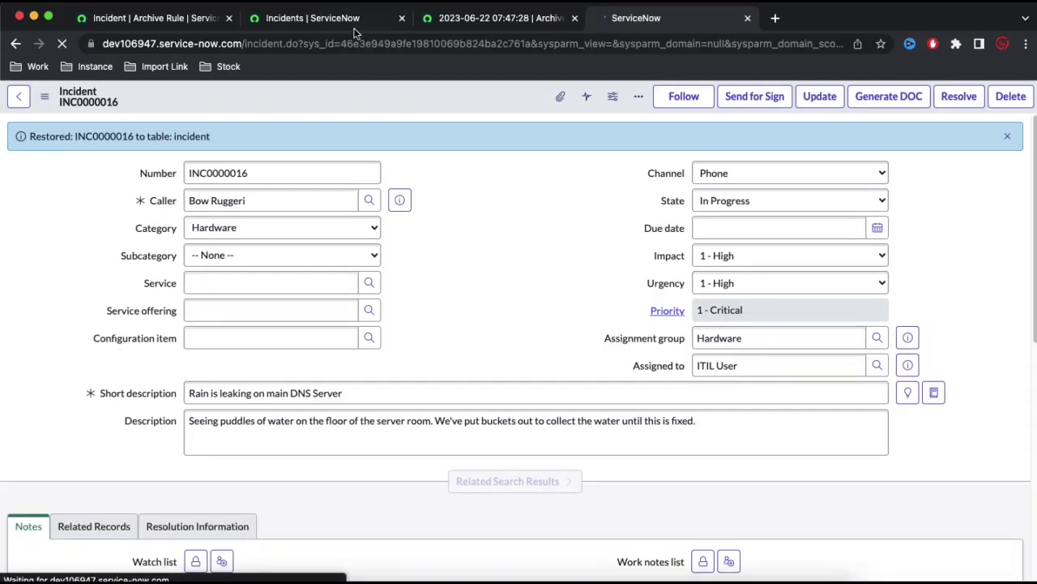
{"action": "left_click", "coordinate": [328, 25]}
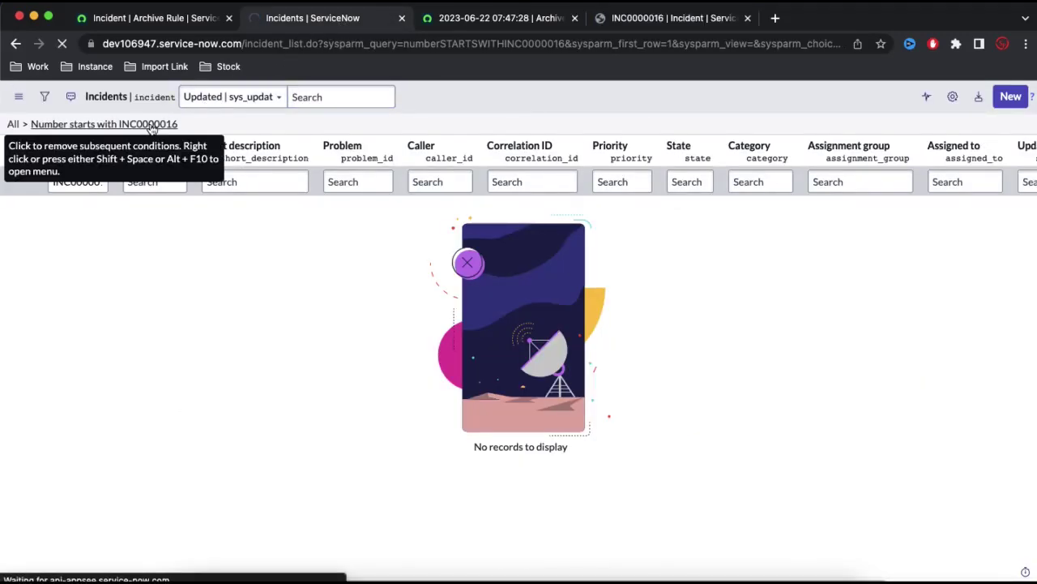
{"action": "left_click", "coordinate": [151, 126]}
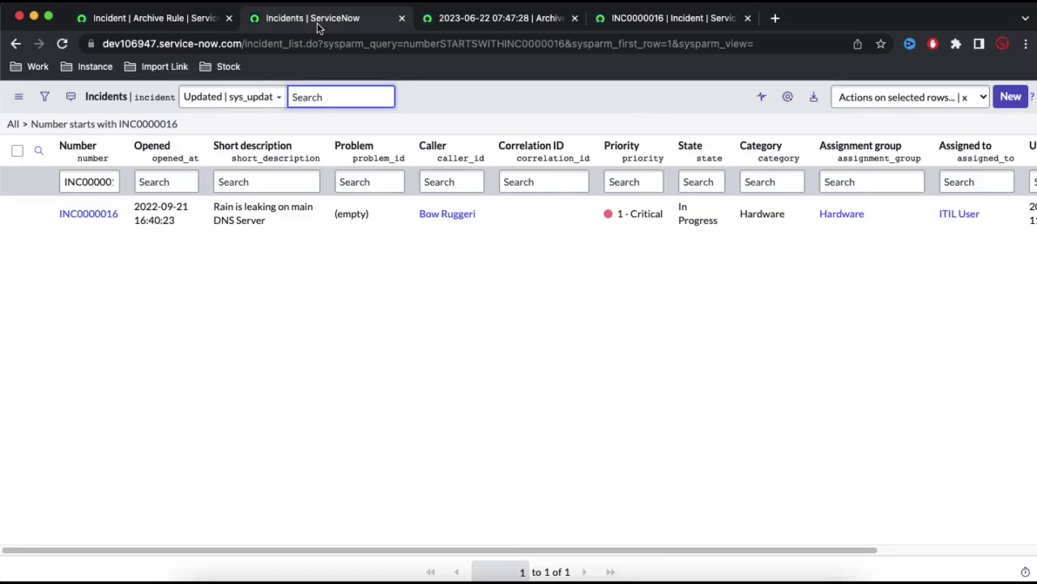
Change the archived record's address to ar_incident_list.do to list all 58 archived incidents.
{"action": "left_click", "coordinate": [631, 18]}
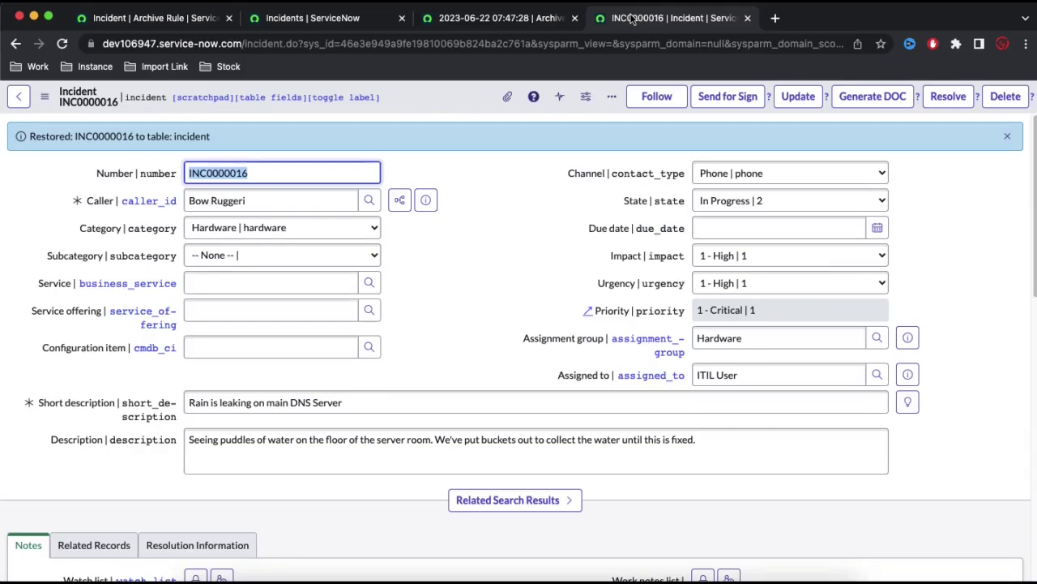
{"action": "left_click", "coordinate": [16, 44]}
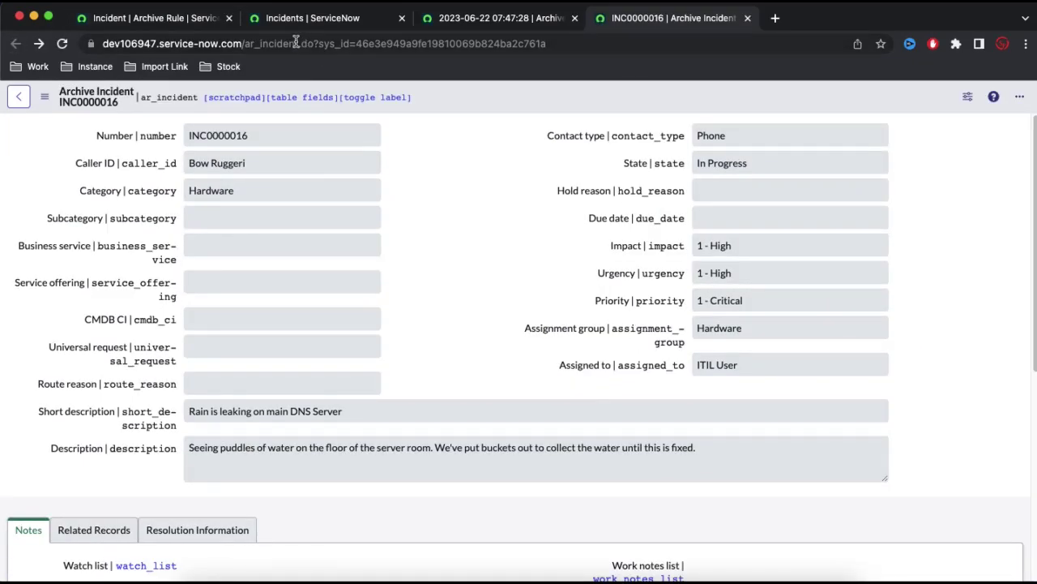
{"action": "left_click", "coordinate": [299, 43]}
{"action": "left_click", "coordinate": [299, 43]}
{"action": "type", "text": "_list"}
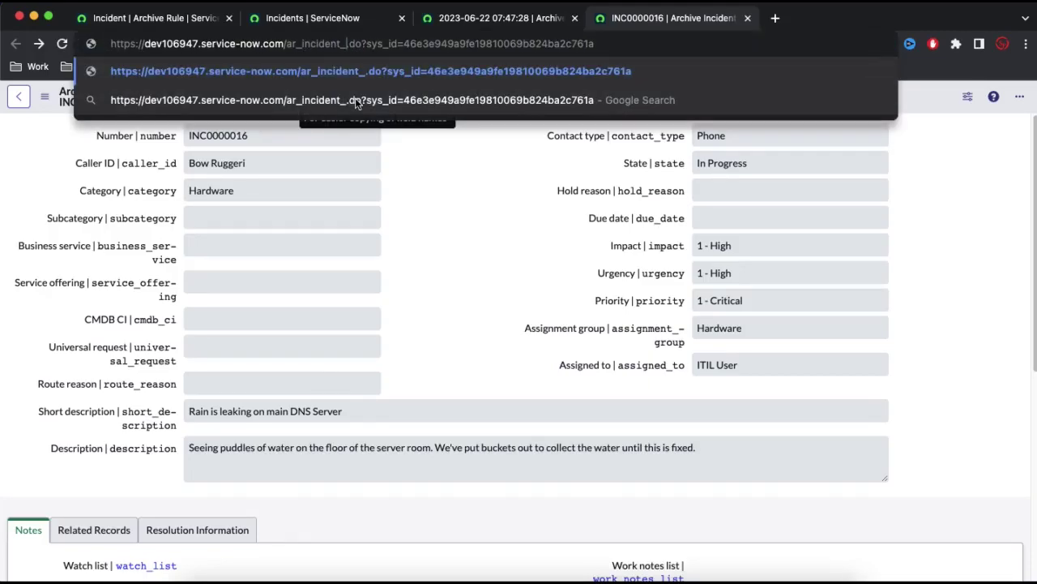
{"action": "key", "text": "Return"}
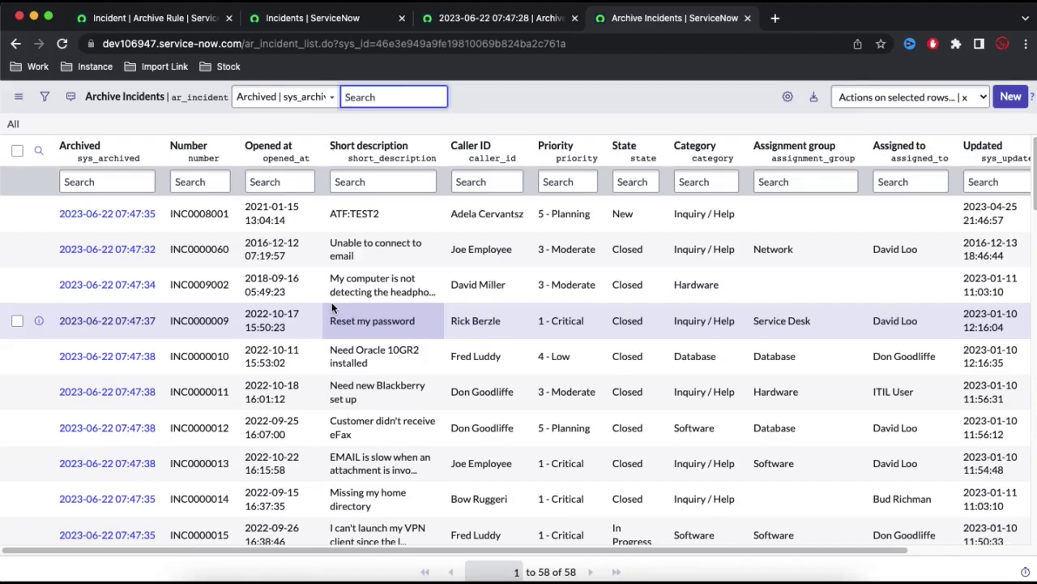
Open the Archive Destroy Rules list from System Archiving in the navigator.
{"action": "left_click", "coordinate": [162, 19]}
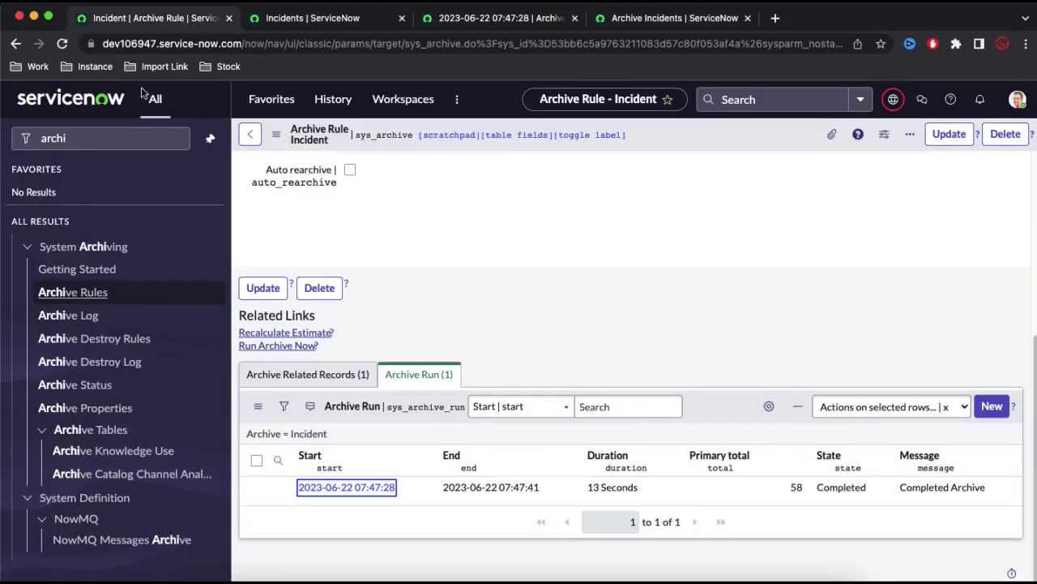
{"action": "left_click", "coordinate": [98, 344]}
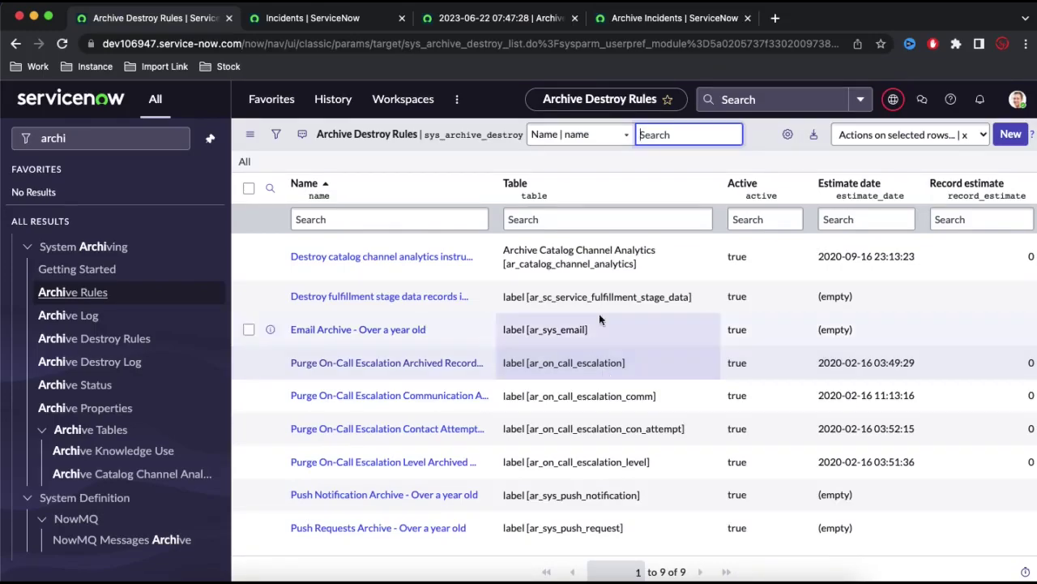
{"action": "left_click", "coordinate": [603, 211]}
Filter destroy rules by an 'in' table search, clear it, and open Email Archive - Over a year old.
{"action": "type", "text": "incident"}
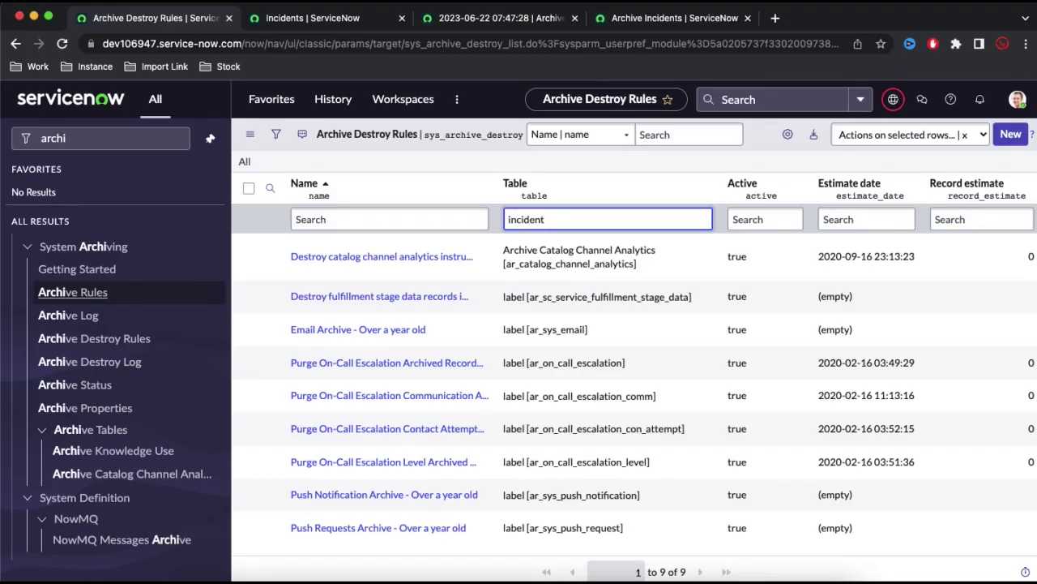
{"action": "key", "text": "Return"}
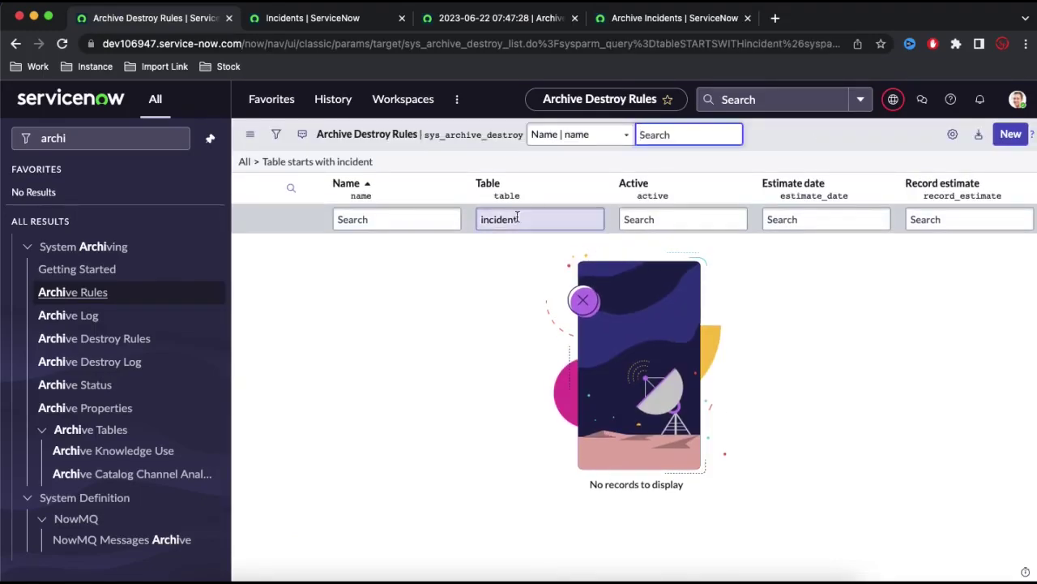
{"action": "left_click", "coordinate": [241, 162]}
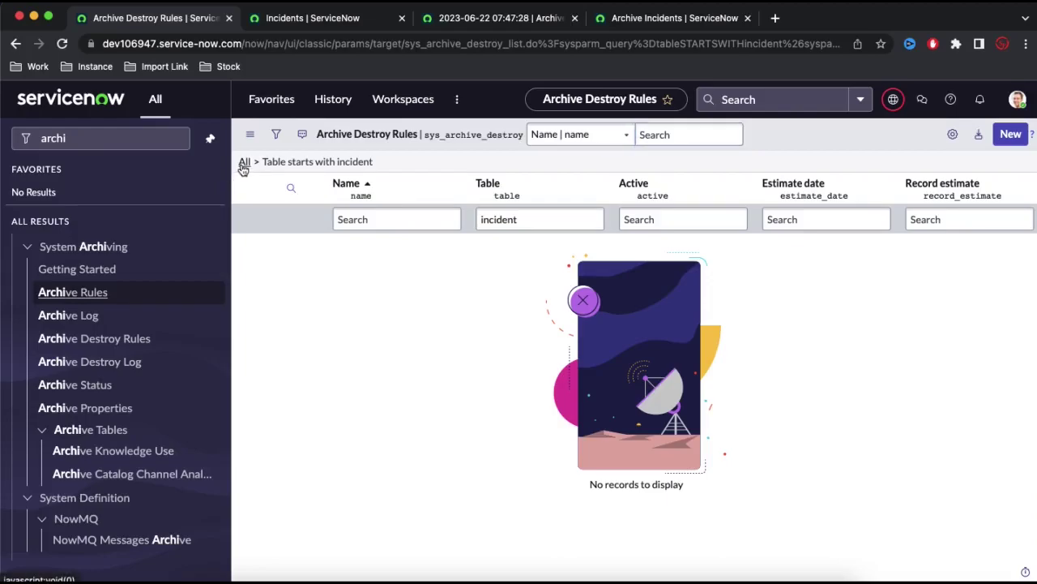
{"action": "double_click", "coordinate": [386, 263]}
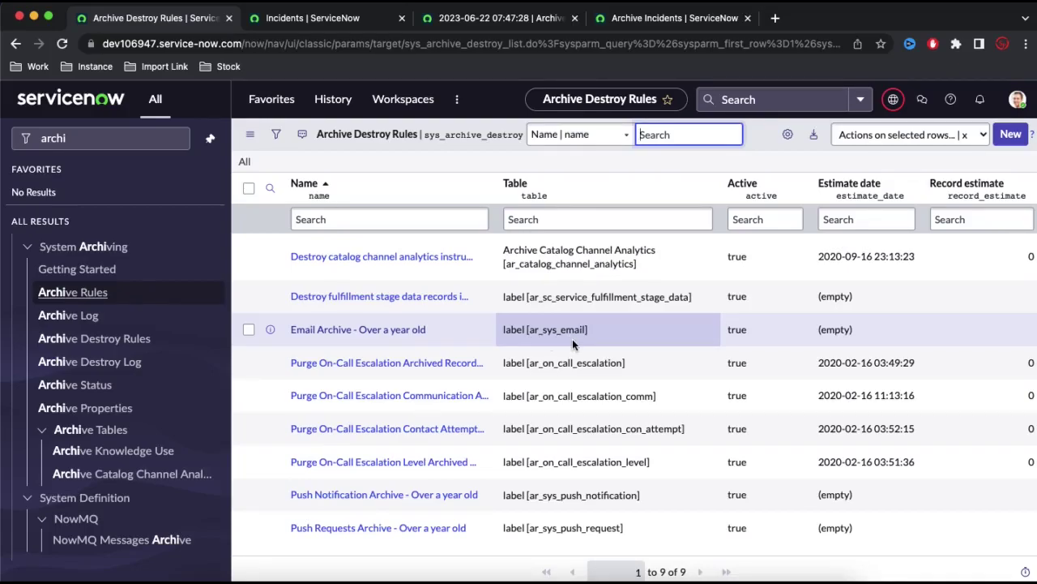
{"action": "left_click", "coordinate": [397, 331]}
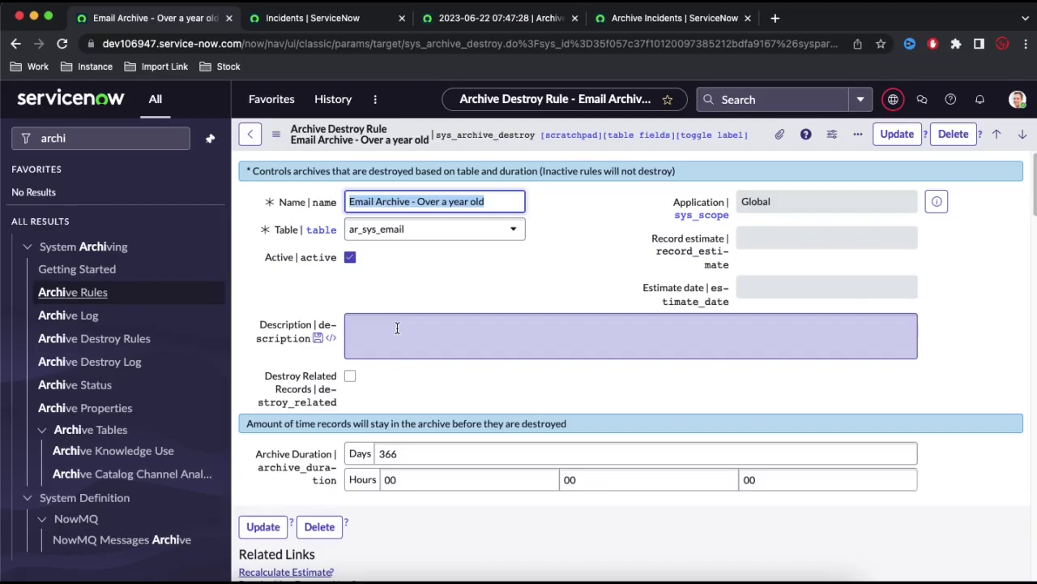
Go from the email rule back to the Archive Destroy Rules list of 9 rules.
{"action": "scroll", "coordinate": [454, 389], "scroll_direction": "down", "scroll_amount": 6}
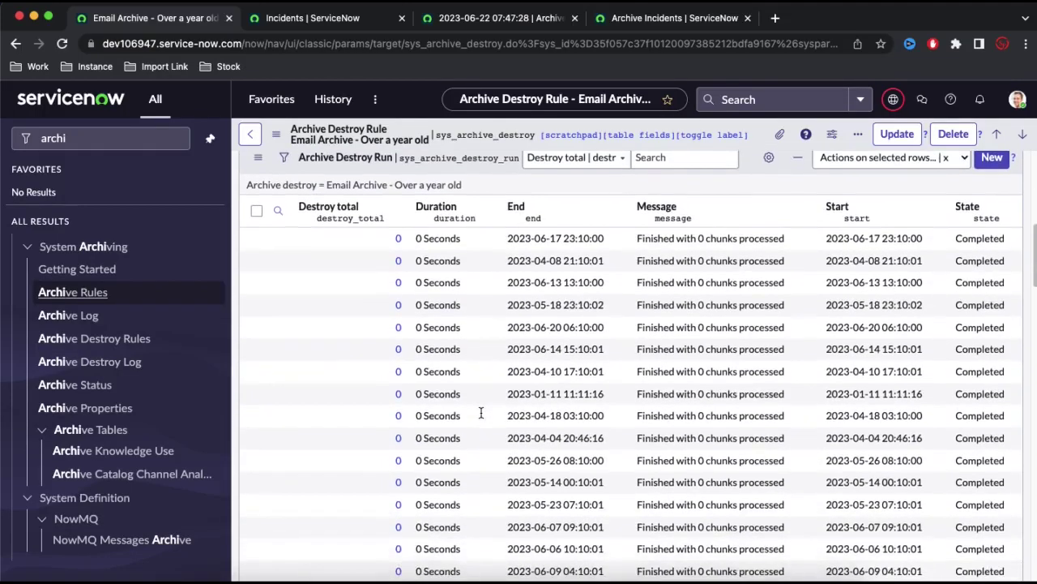
{"action": "scroll", "coordinate": [479, 423], "scroll_direction": "up", "scroll_amount": 4}
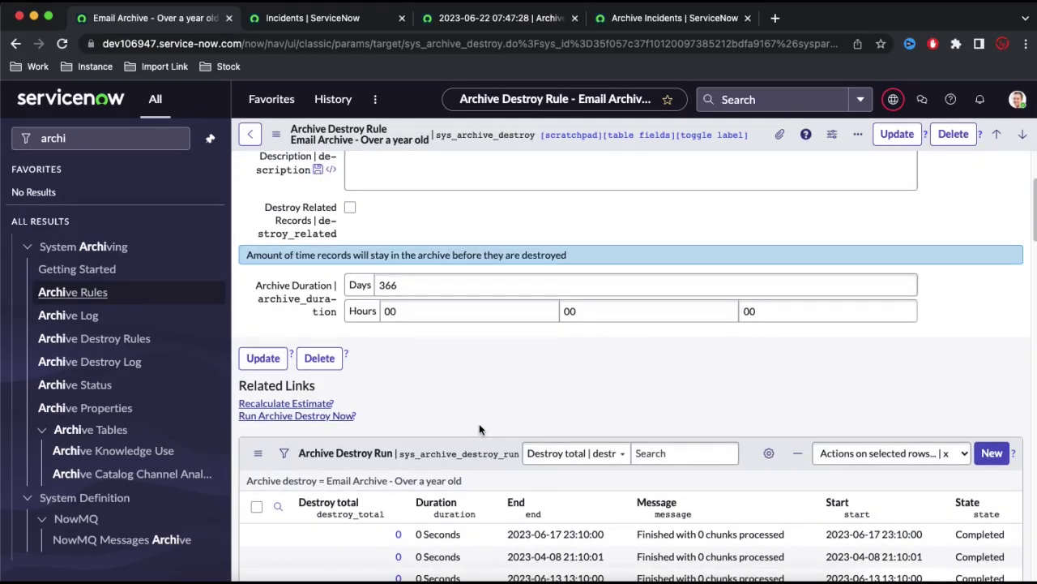
{"action": "left_click", "coordinate": [90, 338]}
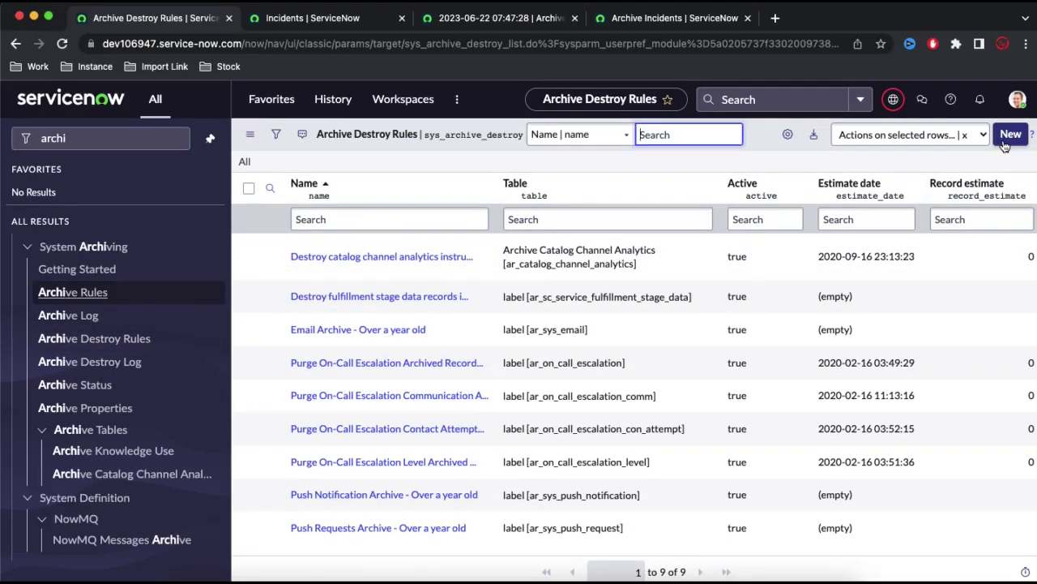
Start a new destroy rule named Incident on the Archive Incident table with Destroy Related Records checked.
{"action": "left_click", "coordinate": [1013, 134]}
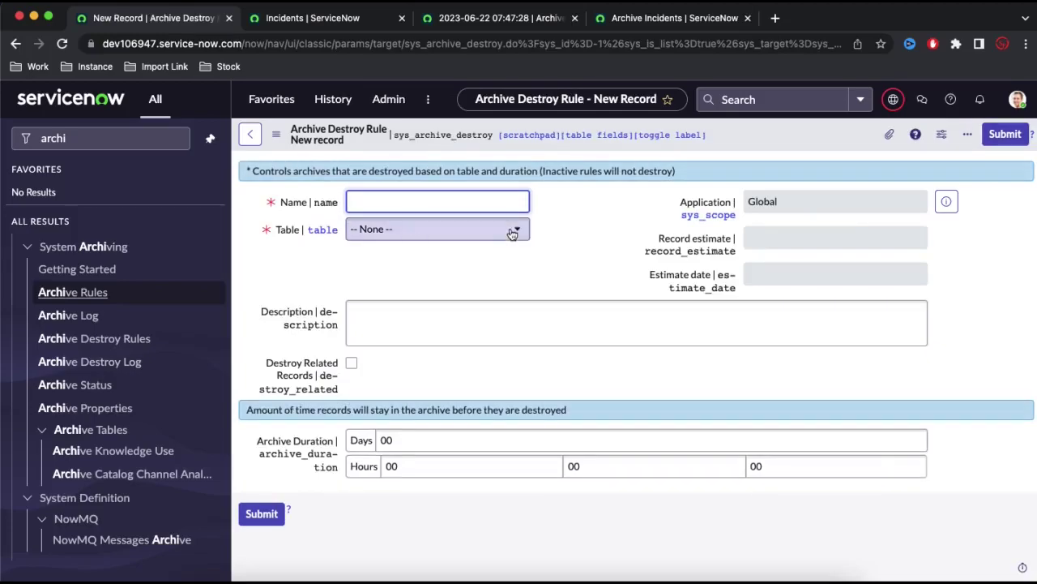
{"action": "left_click", "coordinate": [510, 231]}
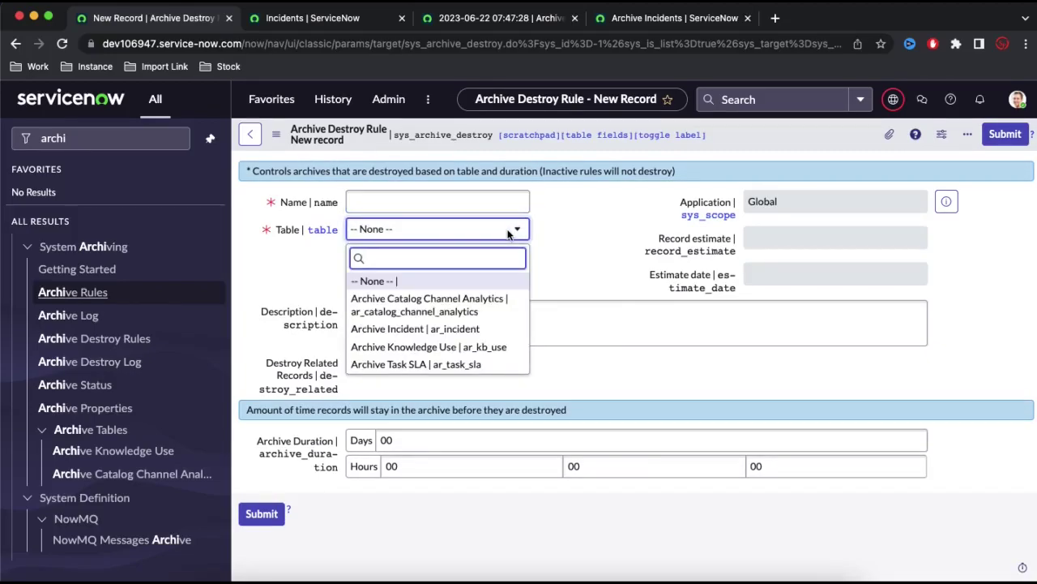
{"action": "type", "text": "ini"}
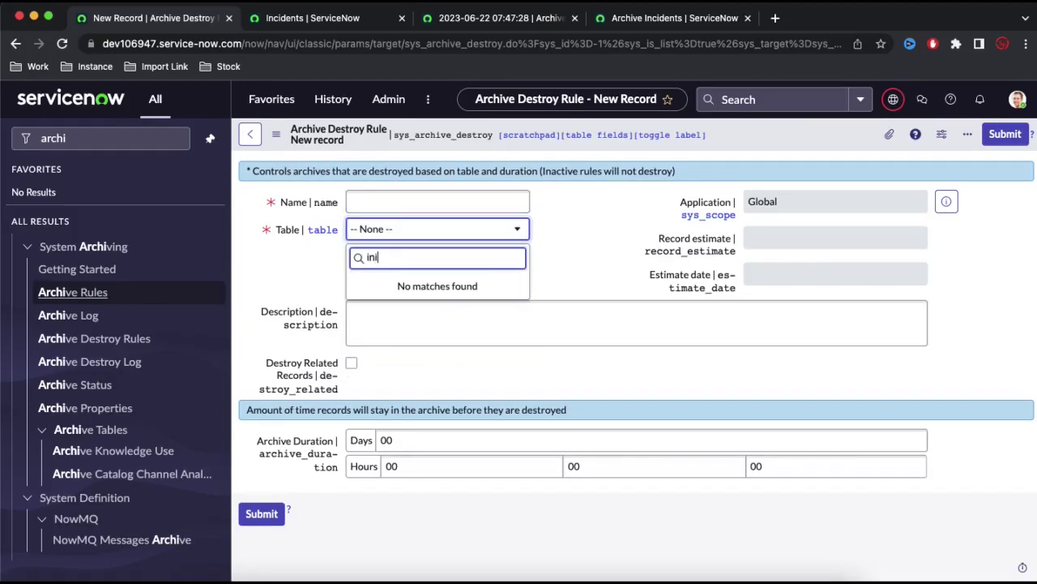
{"action": "key", "text": "BackSpace"}
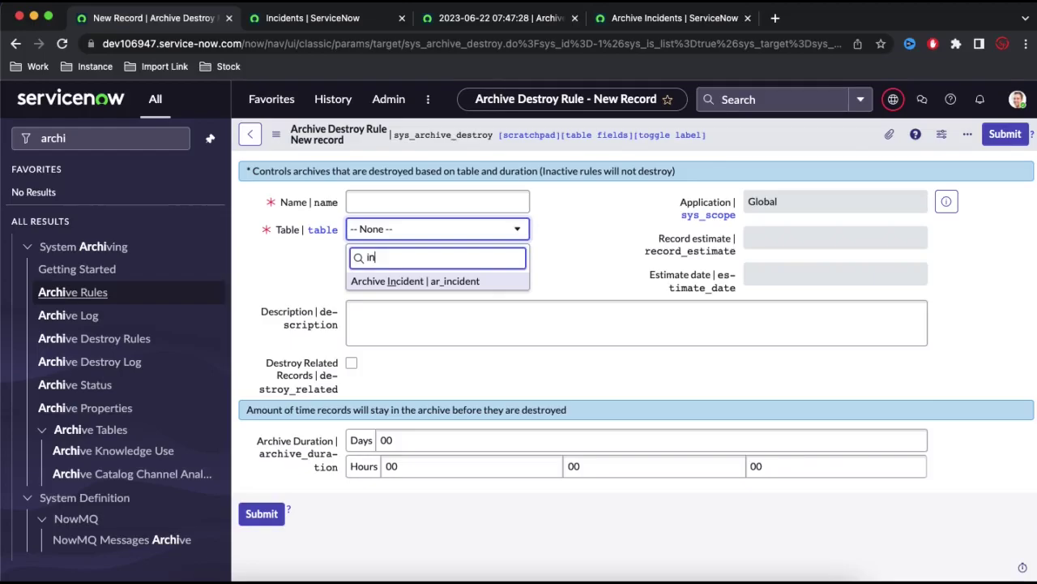
{"action": "left_click", "coordinate": [393, 282]}
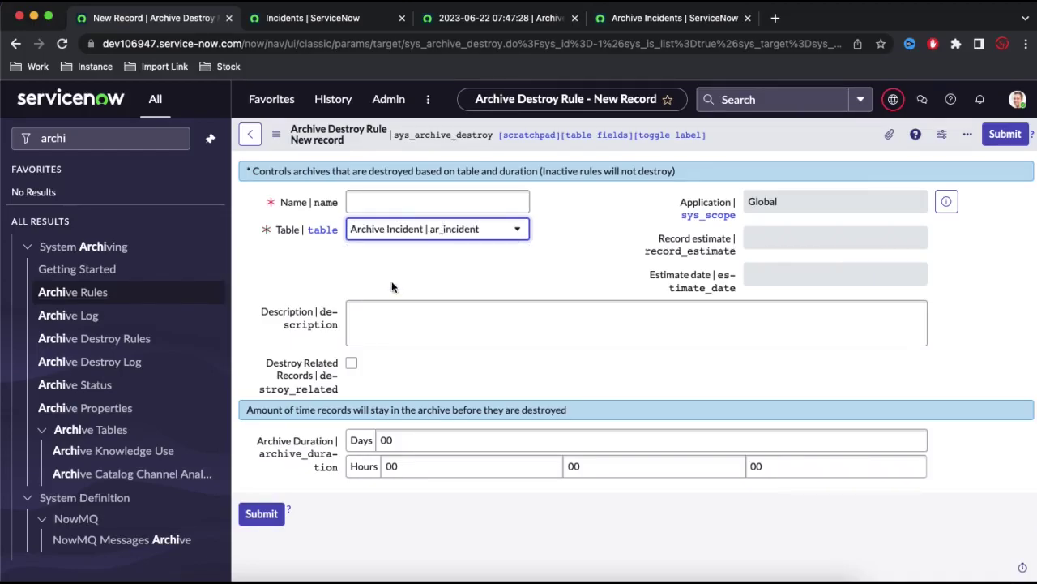
{"action": "left_click", "coordinate": [406, 201]}
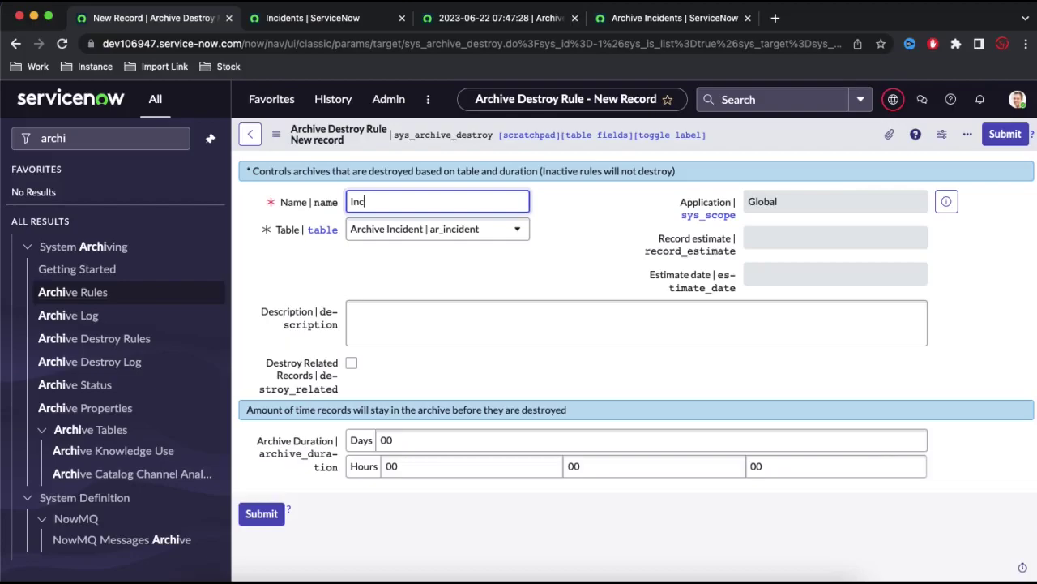
{"action": "left_click", "coordinate": [503, 271]}
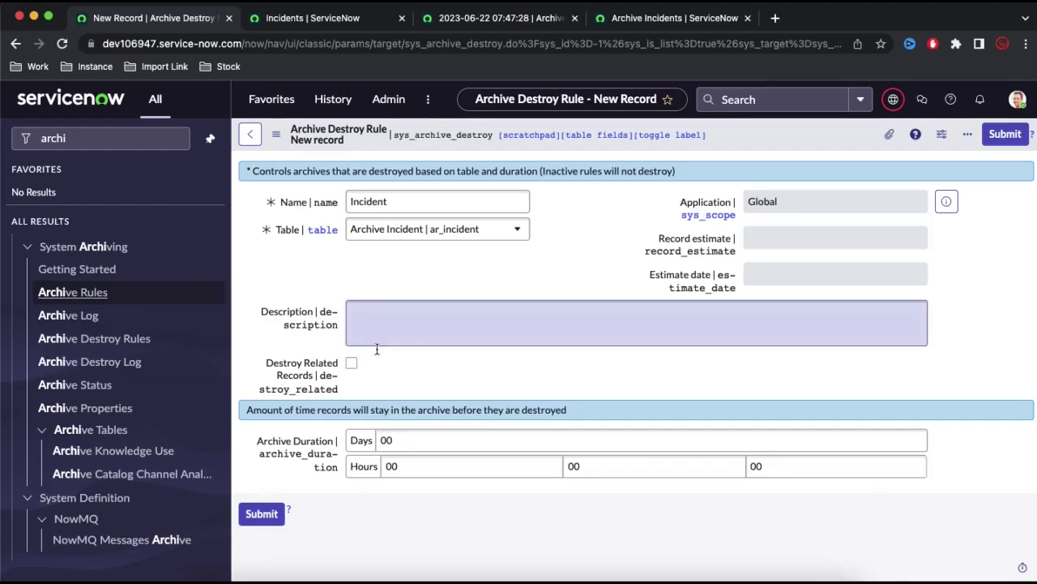
{"action": "left_click", "coordinate": [352, 363]}
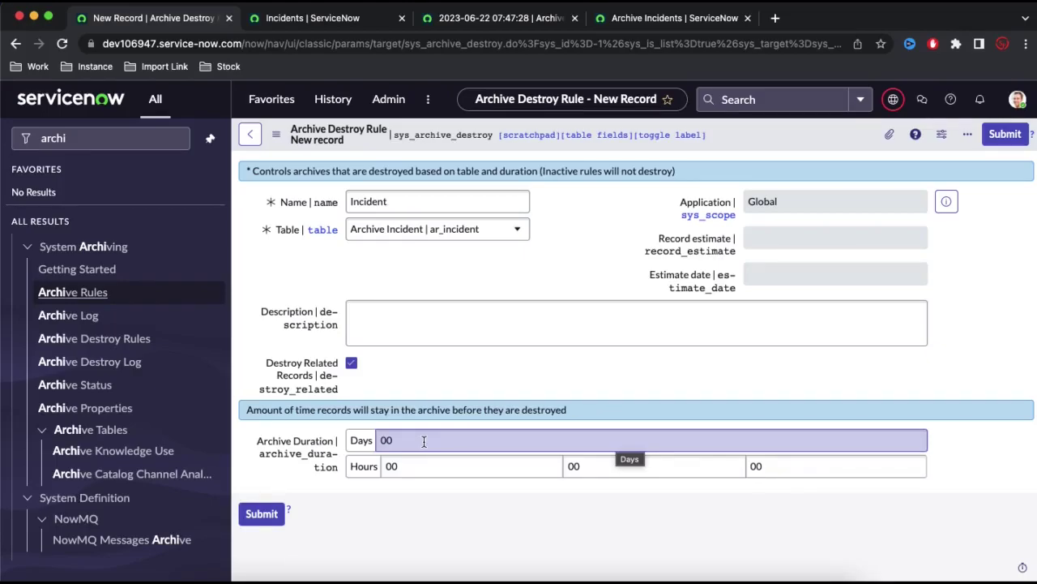
{"action": "left_click", "coordinate": [614, 466]}
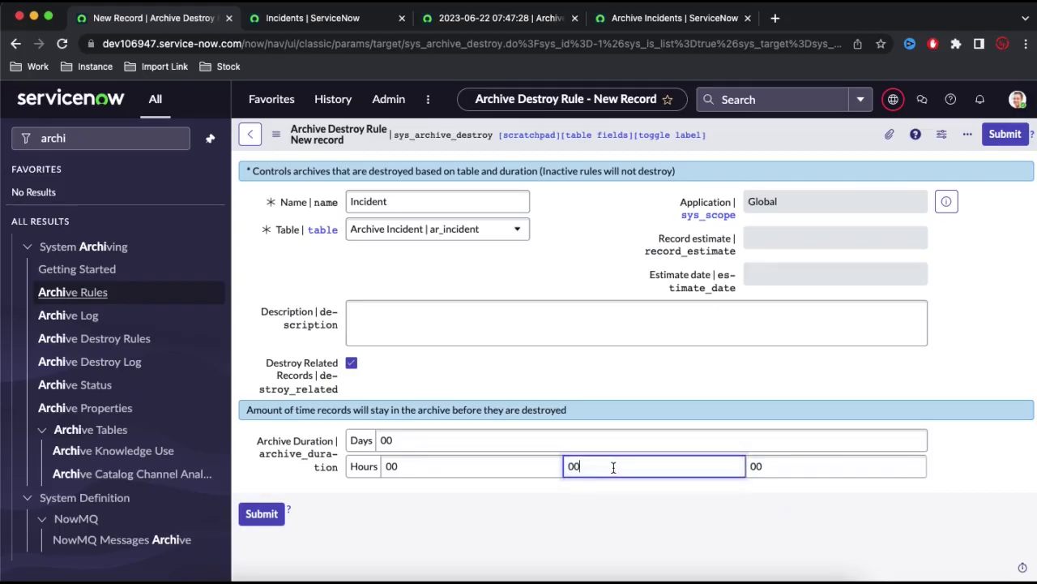
Save the Incident destroy rule with an archive duration of 0 days 00 01 00.
{"action": "left_click", "coordinate": [663, 20]}
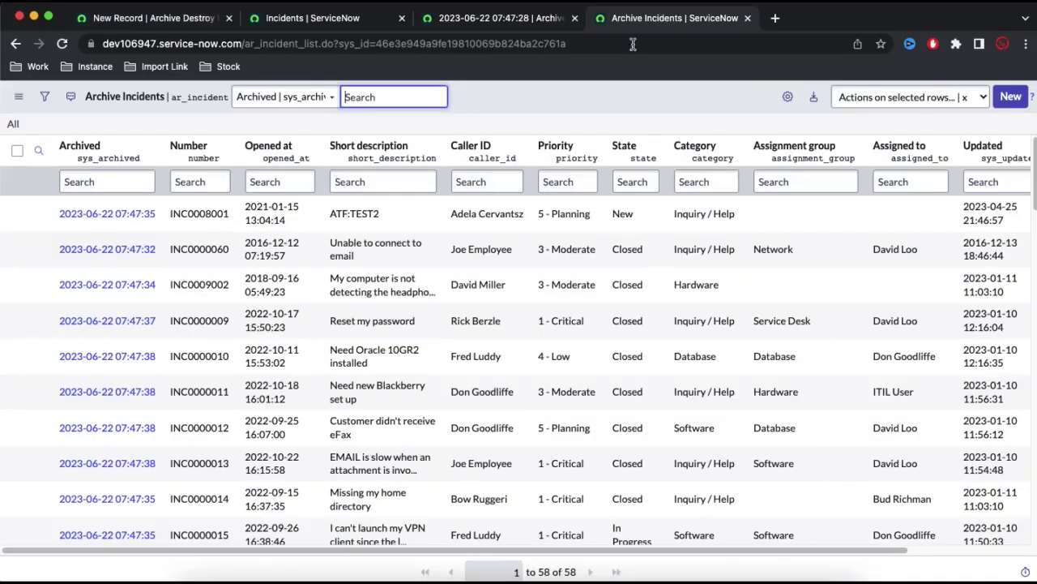
{"action": "scroll", "coordinate": [458, 243], "scroll_direction": "down", "scroll_amount": 5}
{"action": "scroll", "coordinate": [460, 235], "scroll_direction": "up", "scroll_amount": 5}
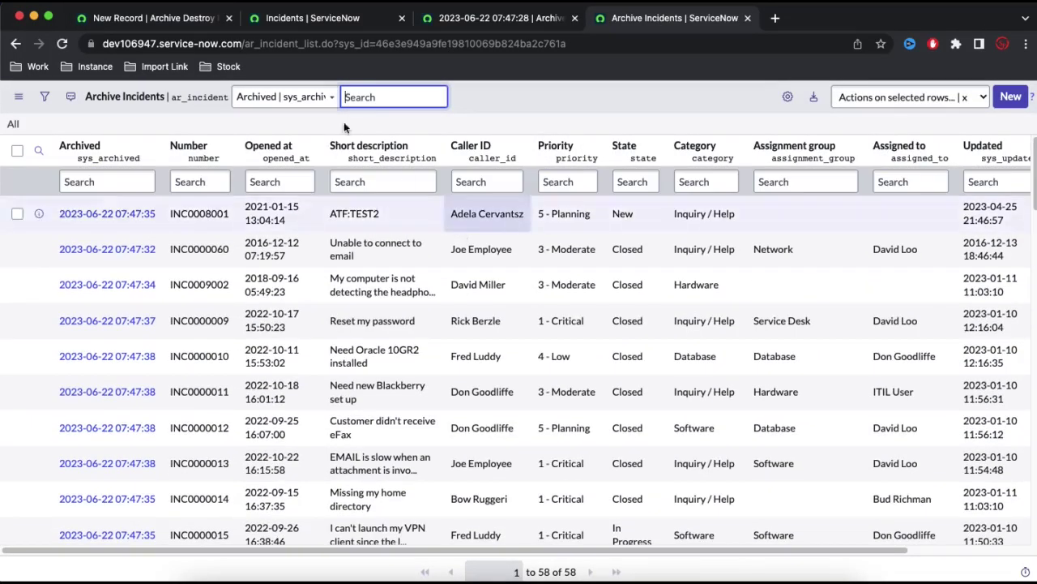
{"action": "left_click", "coordinate": [203, 18]}
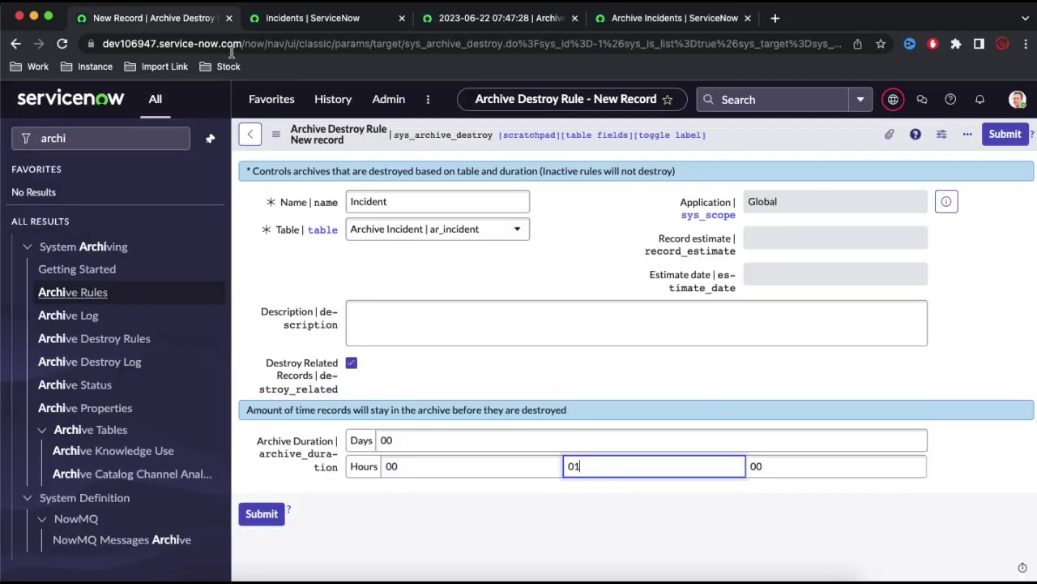
{"action": "right_click", "coordinate": [745, 134]}
{"action": "left_click", "coordinate": [753, 142]}
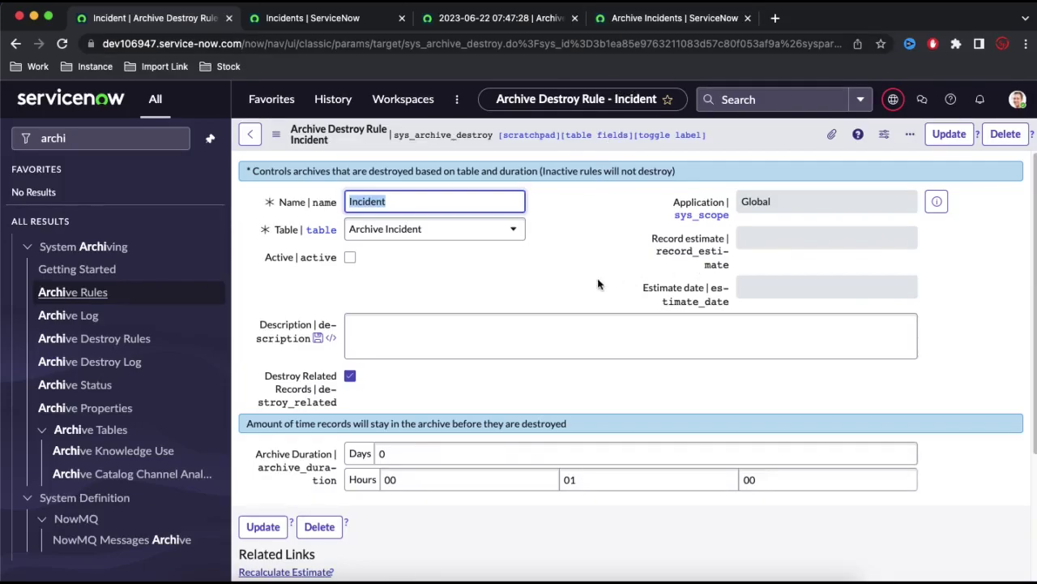
Recalculate the Incident rule's estimate to 77 records, compare with archived incidents, and tick Active.
{"action": "scroll", "coordinate": [598, 283], "scroll_direction": "down", "scroll_amount": 3}
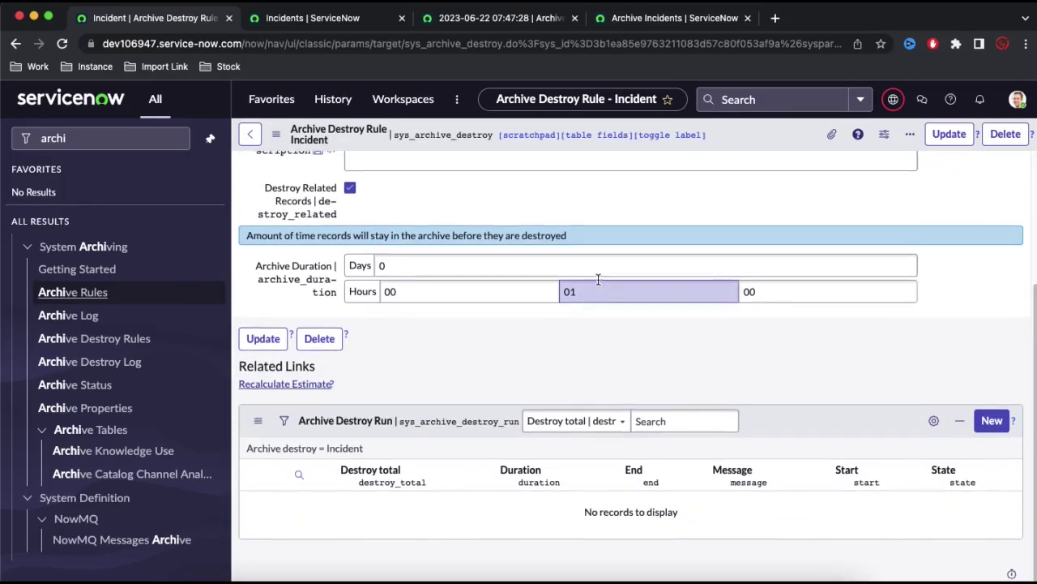
{"action": "left_click", "coordinate": [288, 384]}
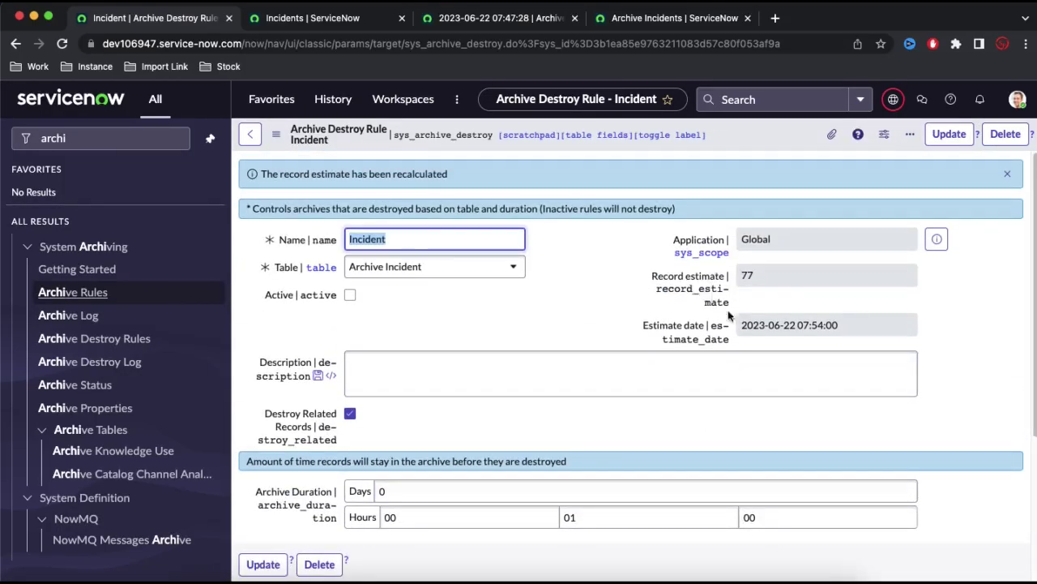
{"action": "left_click", "coordinate": [661, 24]}
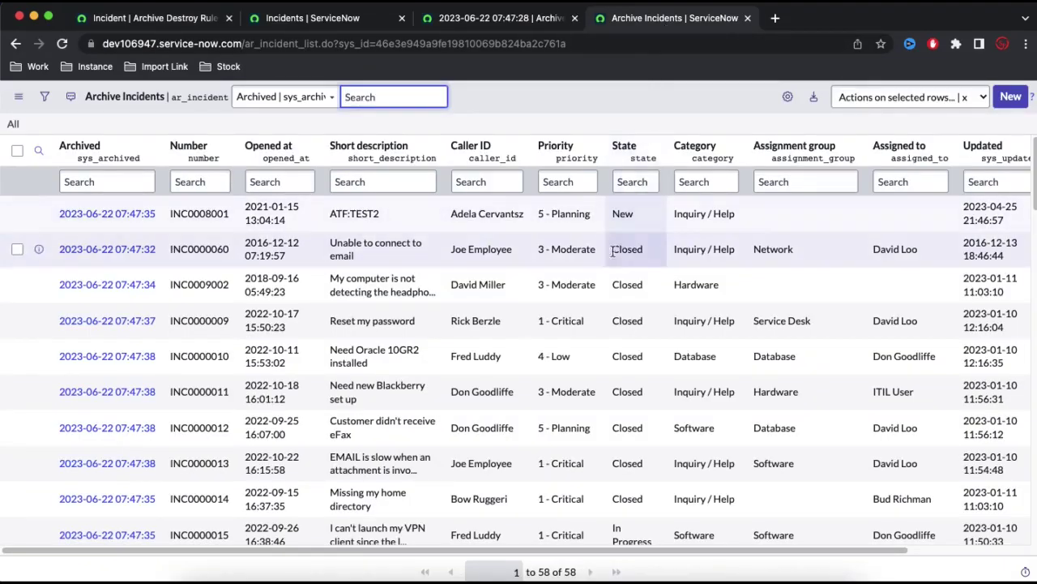
{"action": "scroll", "coordinate": [599, 275], "scroll_direction": "down", "scroll_amount": 5}
{"action": "scroll", "coordinate": [597, 235], "scroll_direction": "up", "scroll_amount": 5}
{"action": "left_click", "coordinate": [180, 30]}
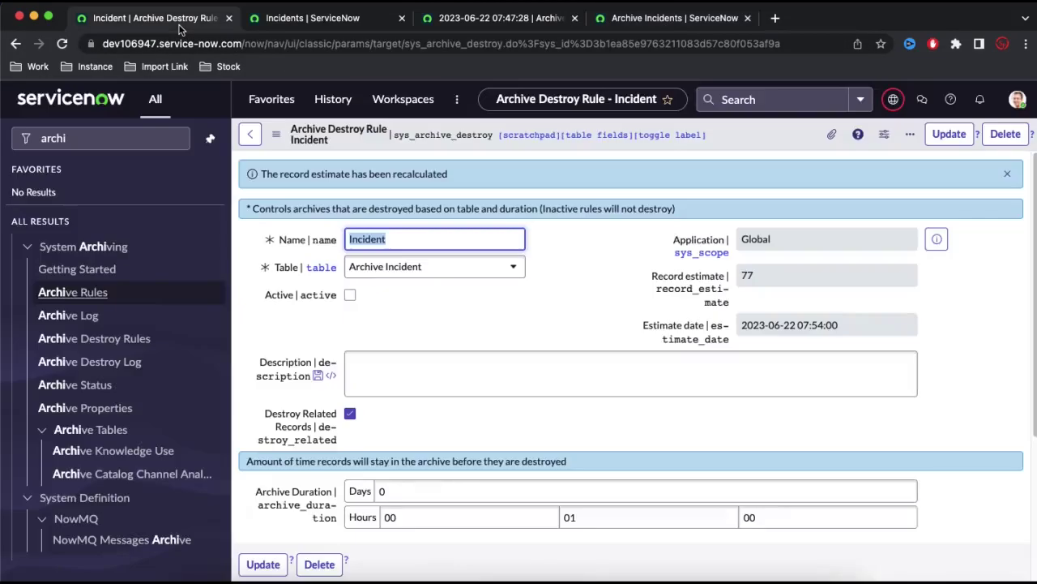
{"action": "left_click", "coordinate": [349, 295]}
Save the active Incident rule and trigger Run Archive Destroy Now.
{"action": "right_click", "coordinate": [757, 127]}
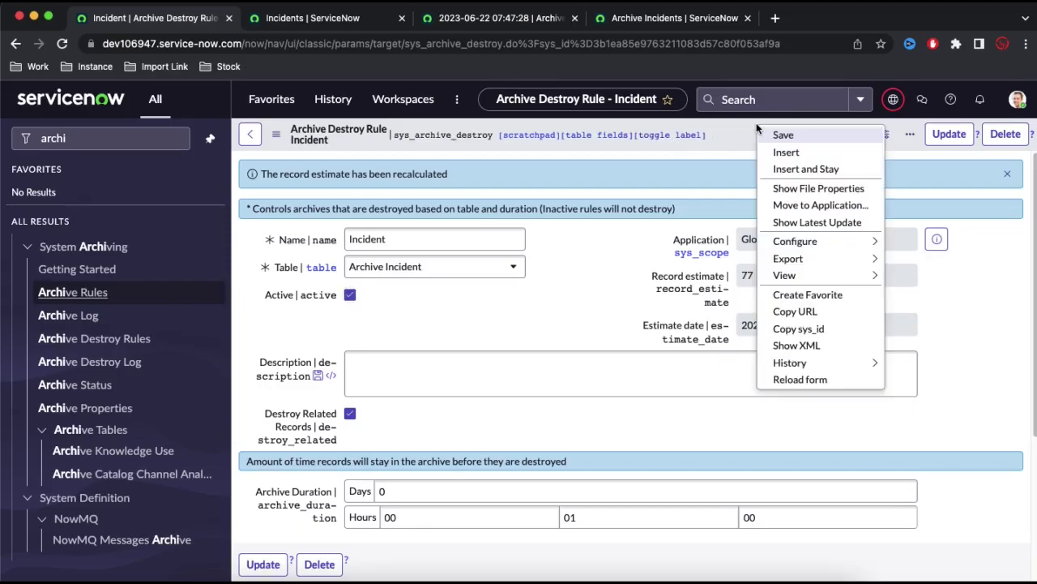
{"action": "left_click", "coordinate": [765, 136]}
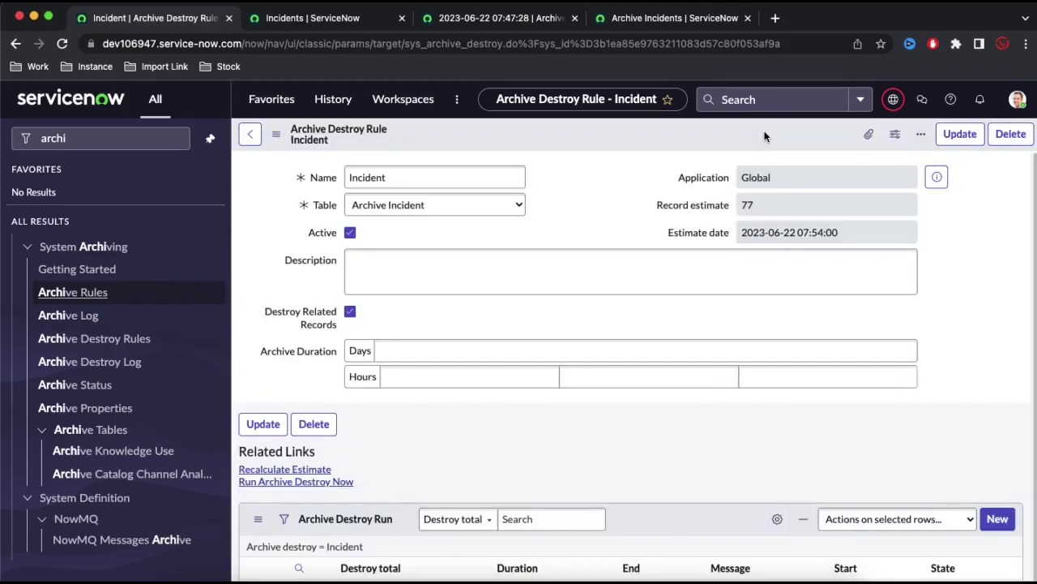
{"action": "scroll", "coordinate": [616, 227], "scroll_direction": "down", "scroll_amount": 2}
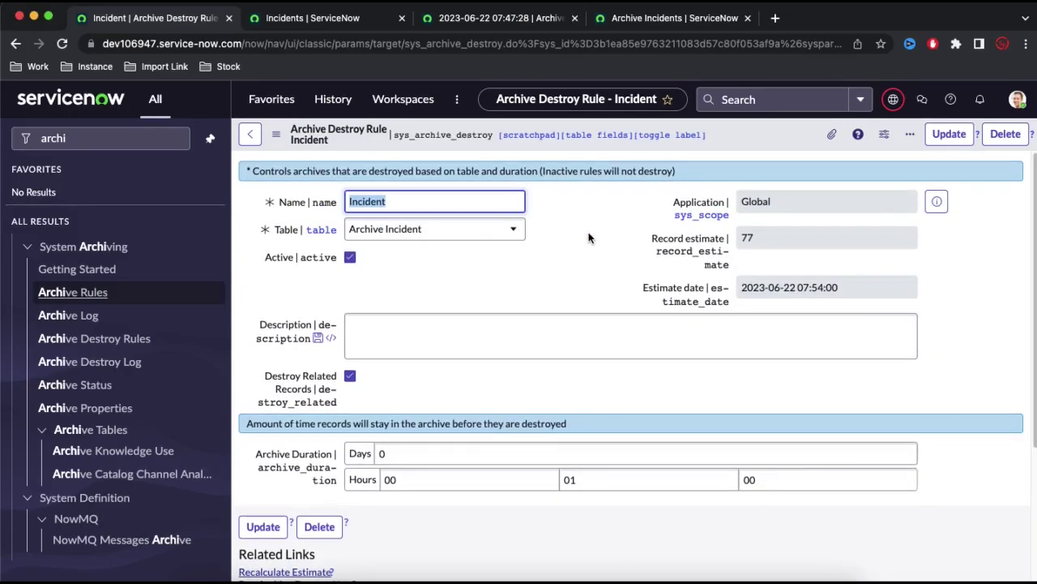
{"action": "scroll", "coordinate": [586, 288], "scroll_direction": "down", "scroll_amount": 3}
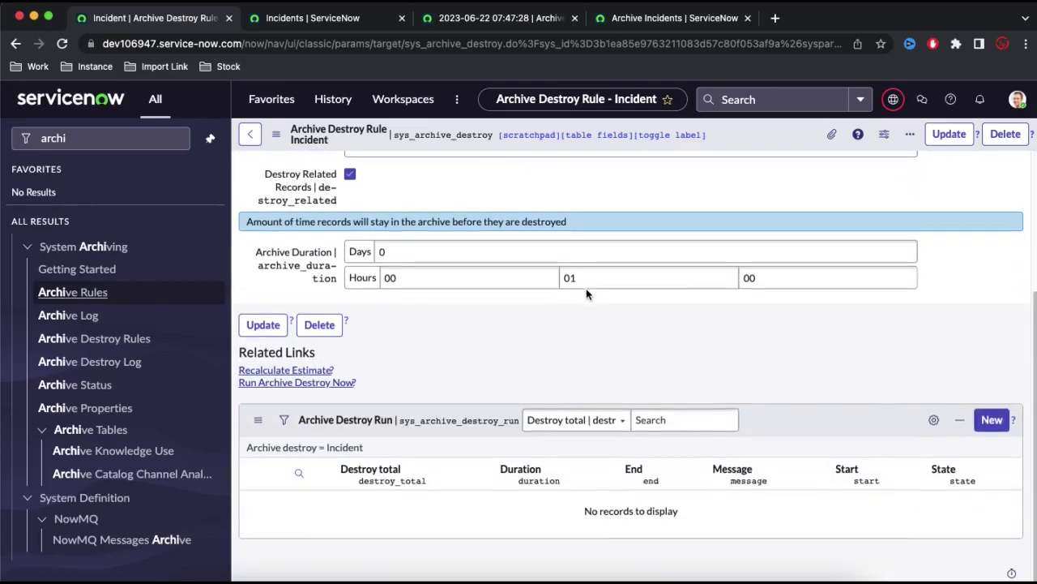
{"action": "left_click", "coordinate": [290, 382]}
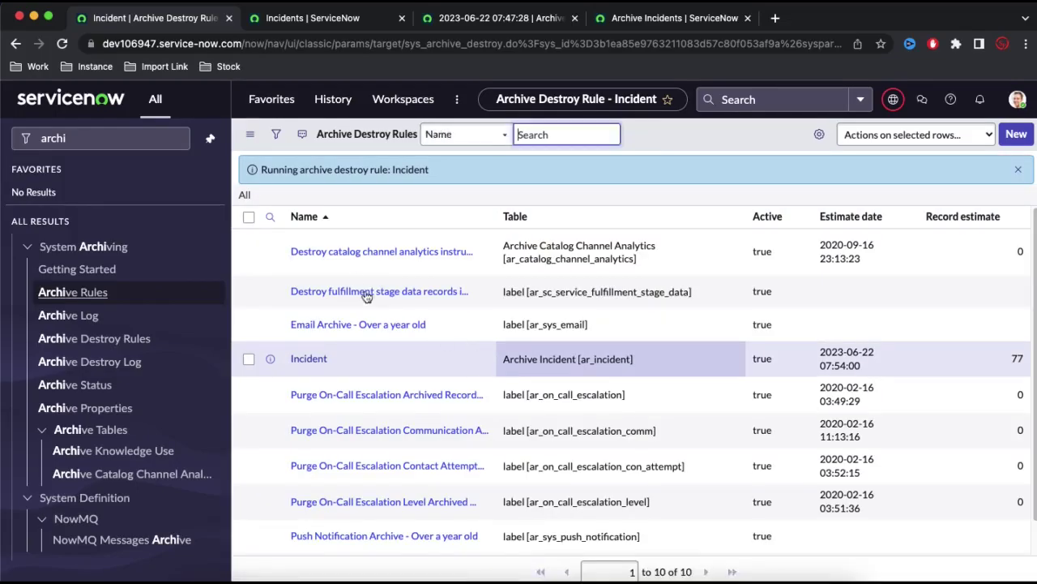
Return to the Incident rule and open its completed run with 78 records destroyed.
{"action": "left_click", "coordinate": [15, 43]}
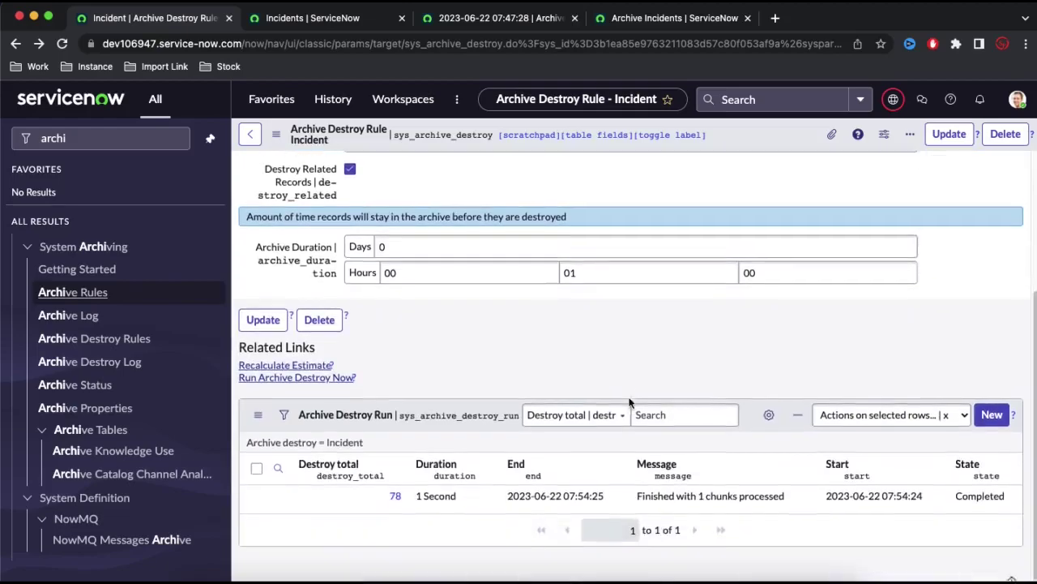
{"action": "left_click", "coordinate": [395, 489]}
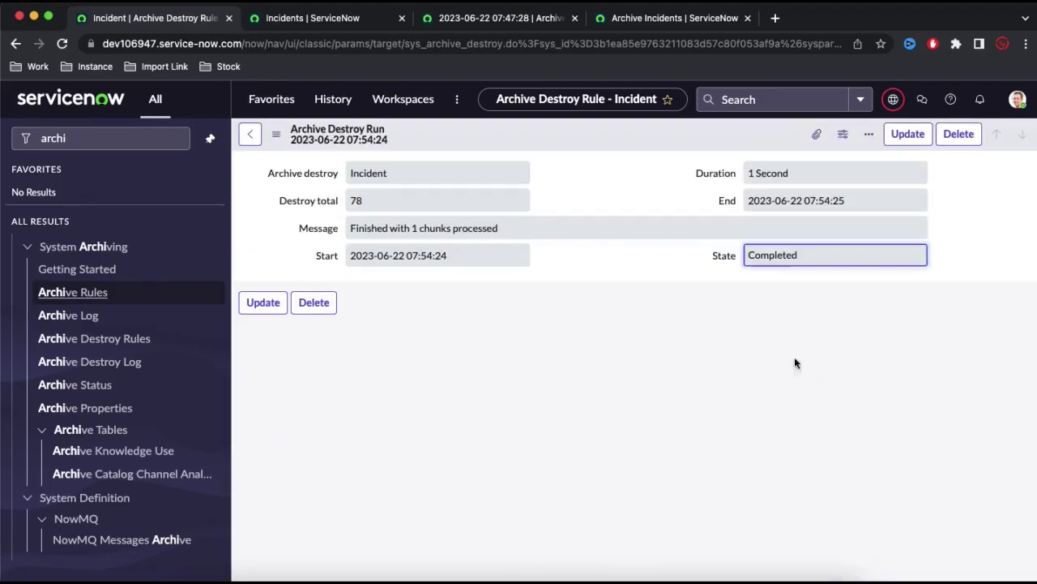